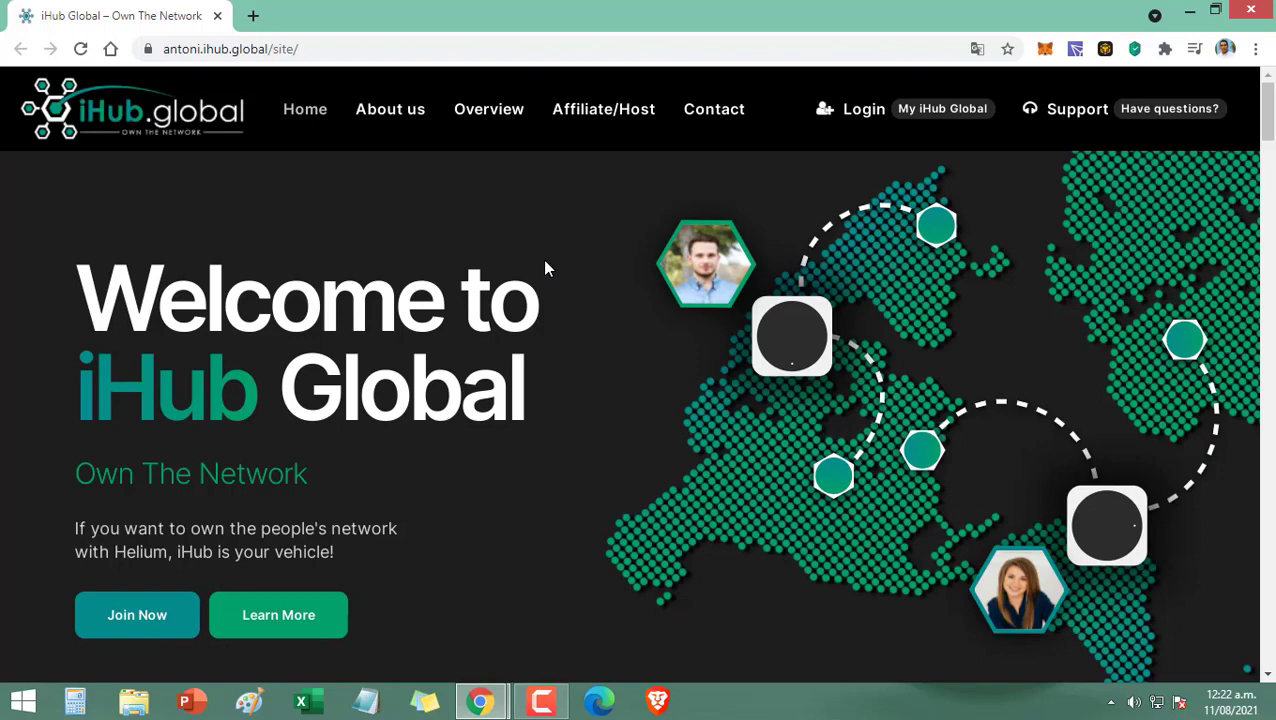
Step: Translate the iHub Global homepage into español with Chrome Translate
{"action": "left_click", "coordinate": [976, 50]}
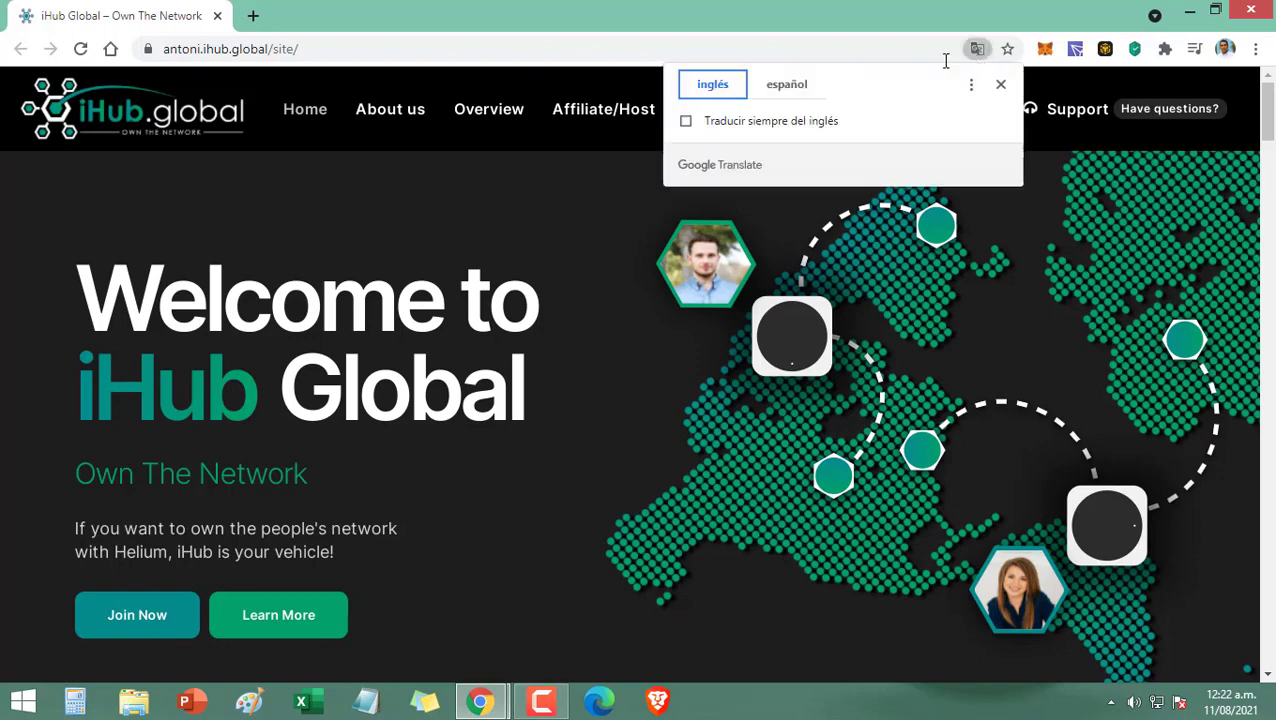
{"action": "left_click", "coordinate": [800, 90]}
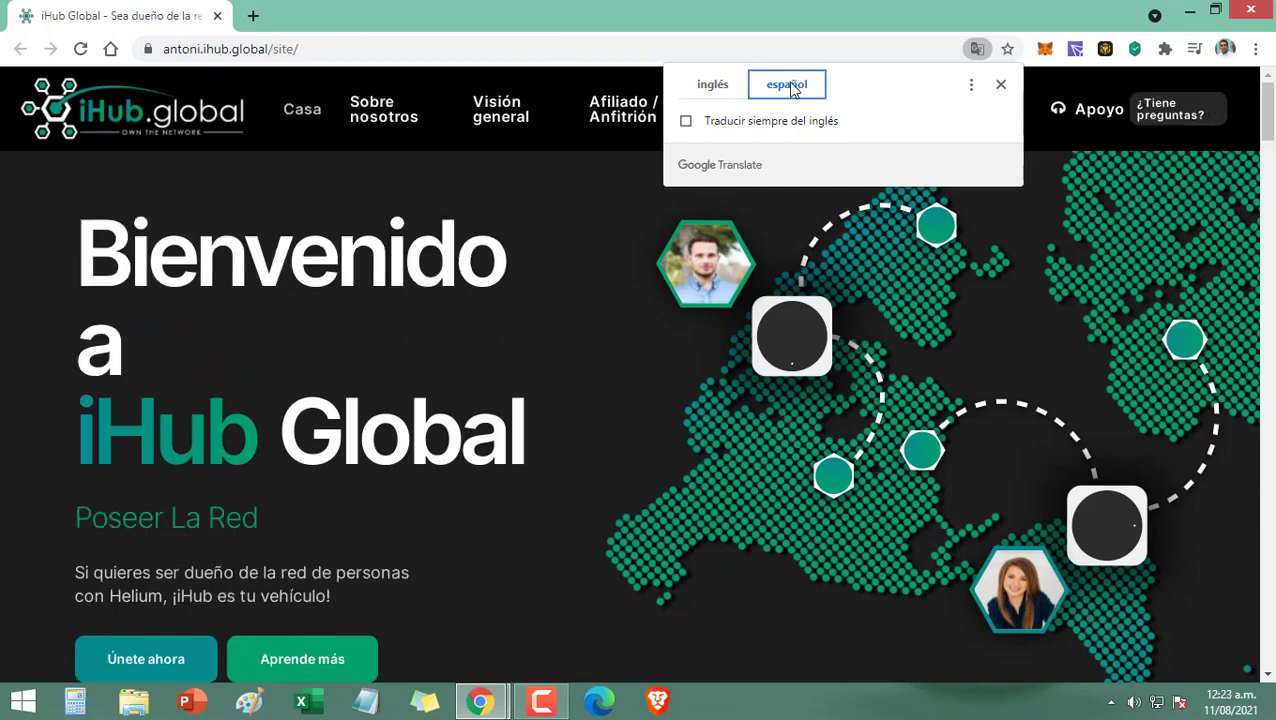
{"action": "left_click", "coordinate": [605, 312]}
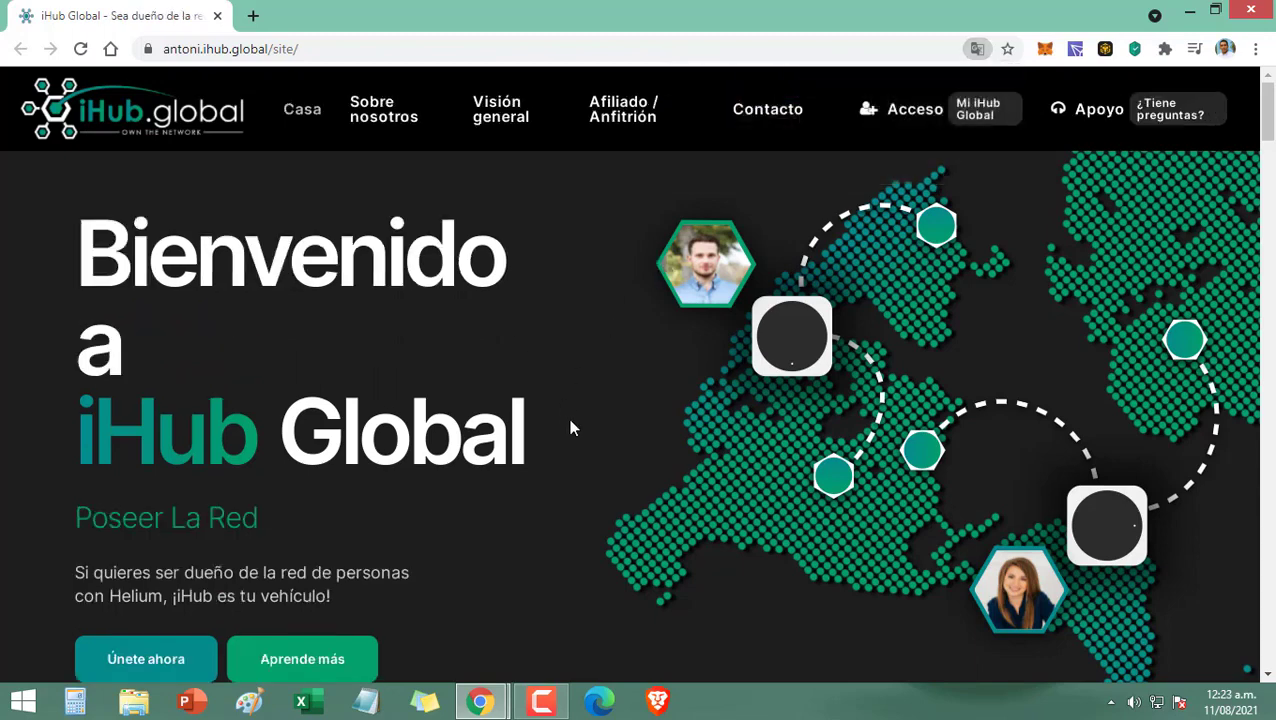
Step: Go to the Join iHub page via 'Únete ahora' and jump to the 'Regístrate ahora' sign-up form
{"action": "left_click", "coordinate": [153, 660]}
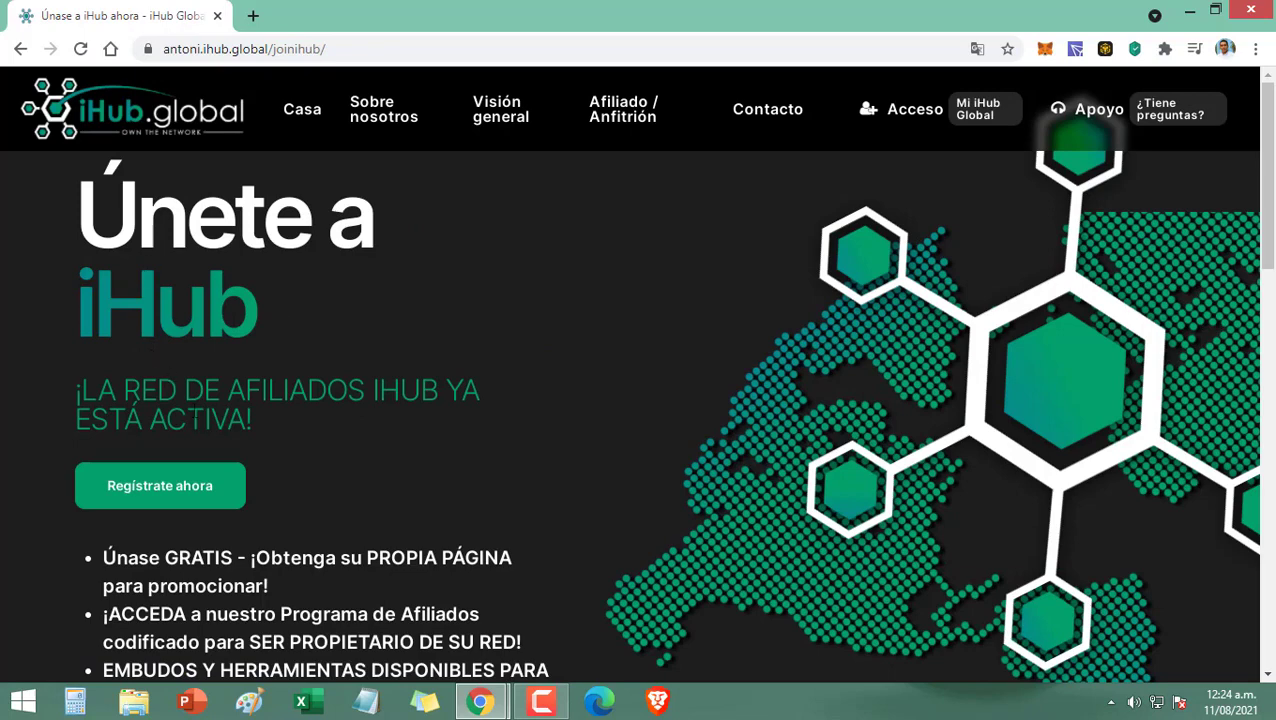
{"action": "left_click", "coordinate": [193, 497]}
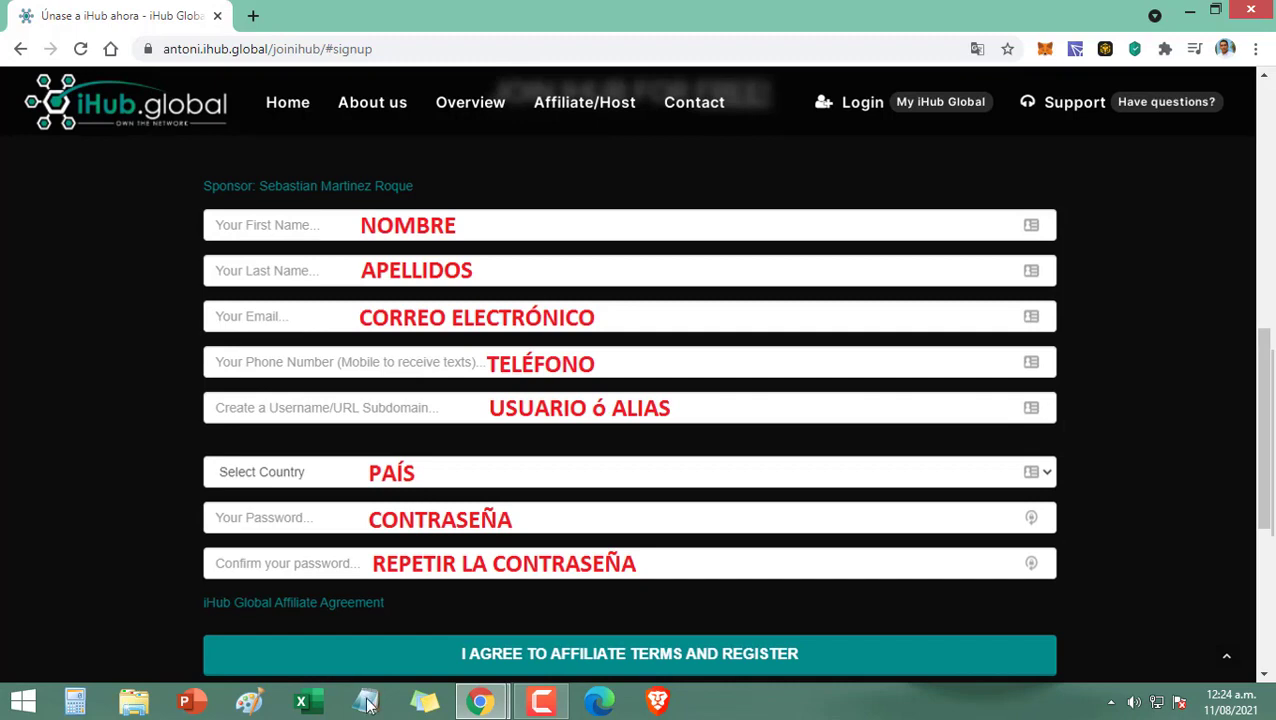
{"action": "left_click", "coordinate": [501, 707]}
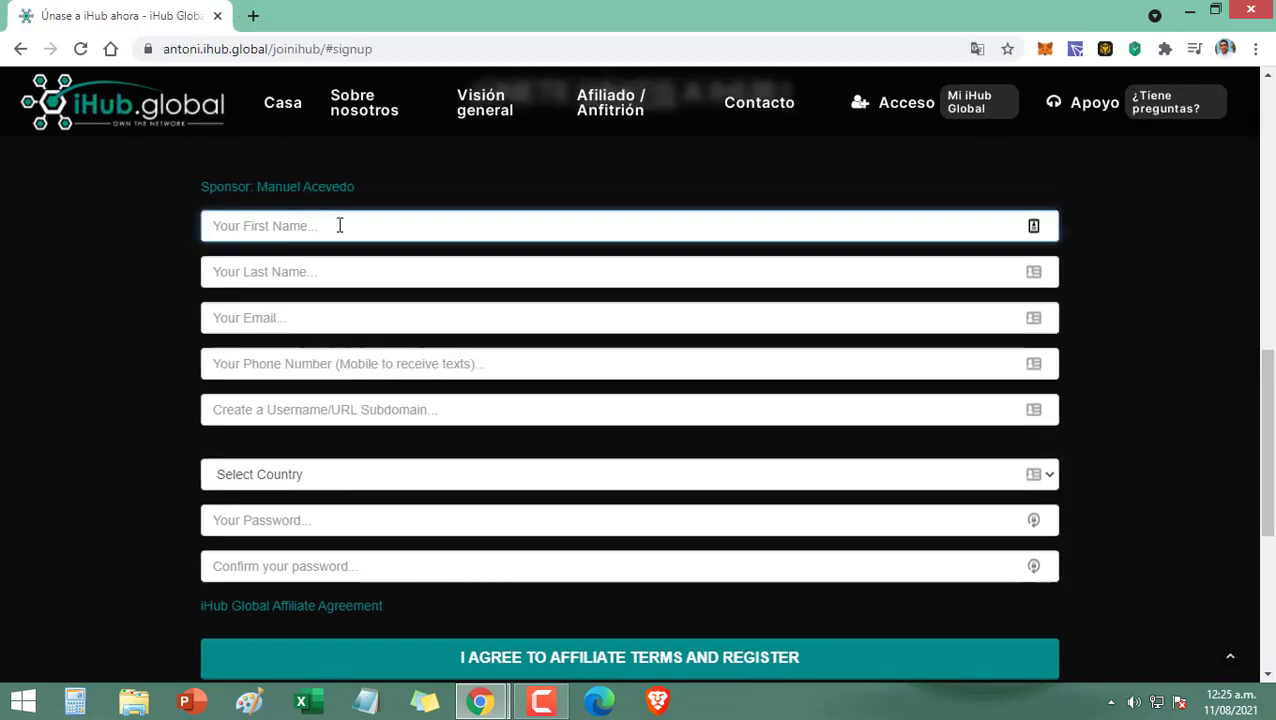
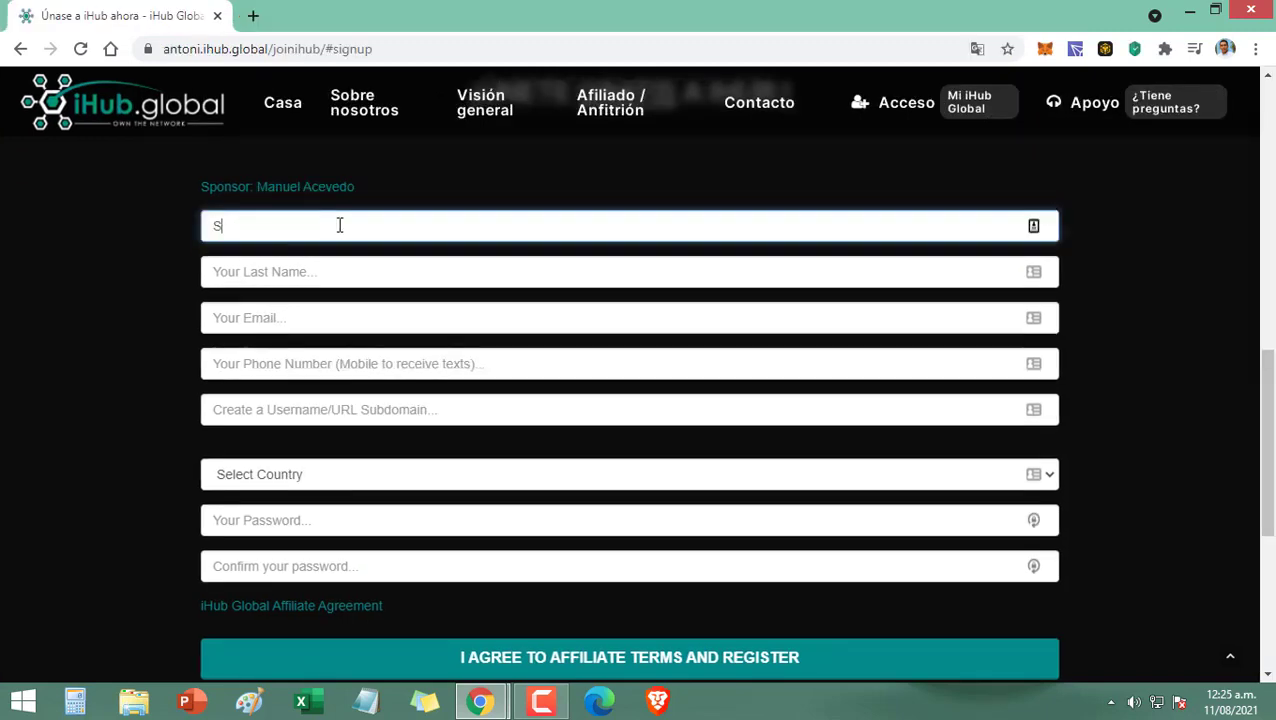
Step: Enter the member's first name, last name, e-mail, phone number and chosen username
{"action": "left_click", "coordinate": [322, 272]}
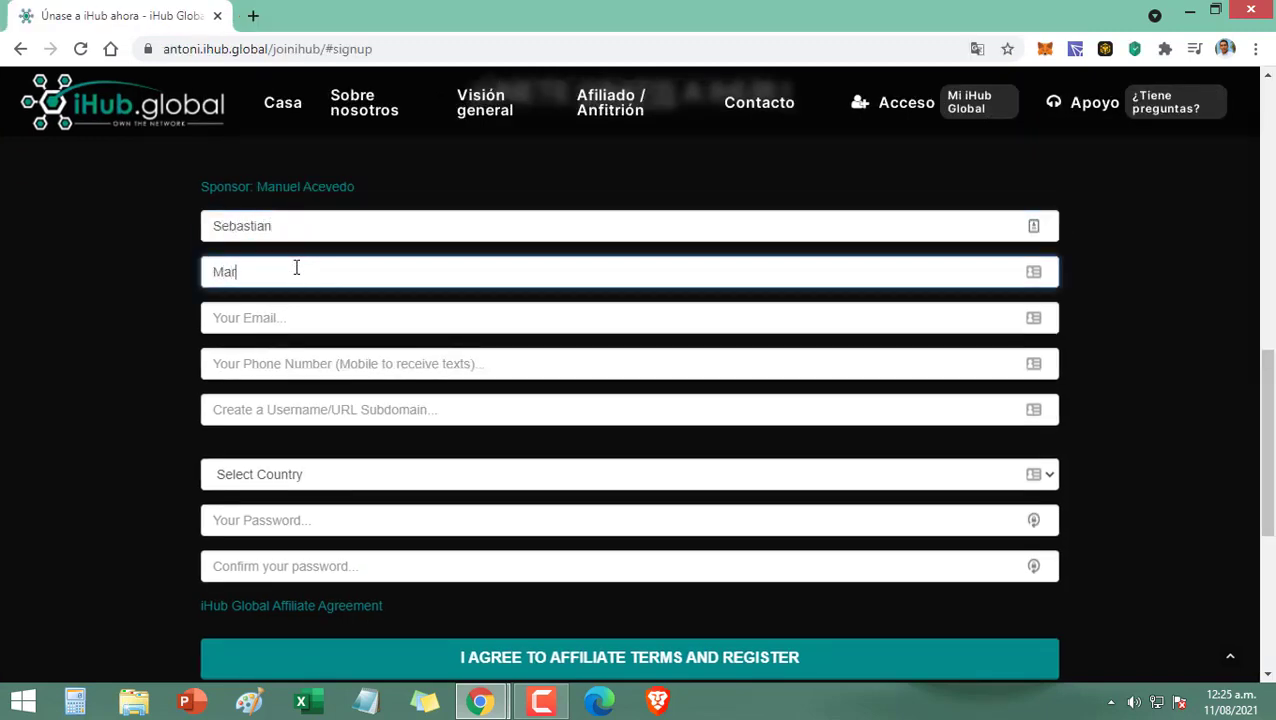
{"action": "left_click", "coordinate": [285, 320]}
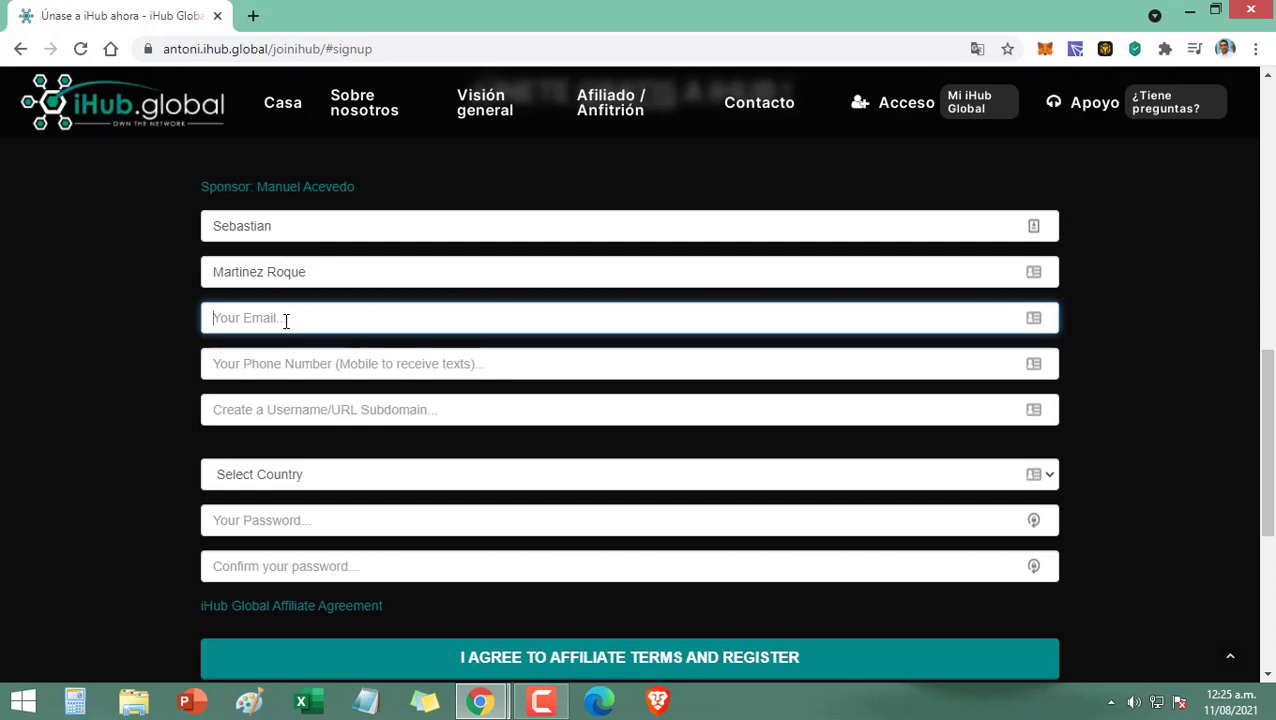
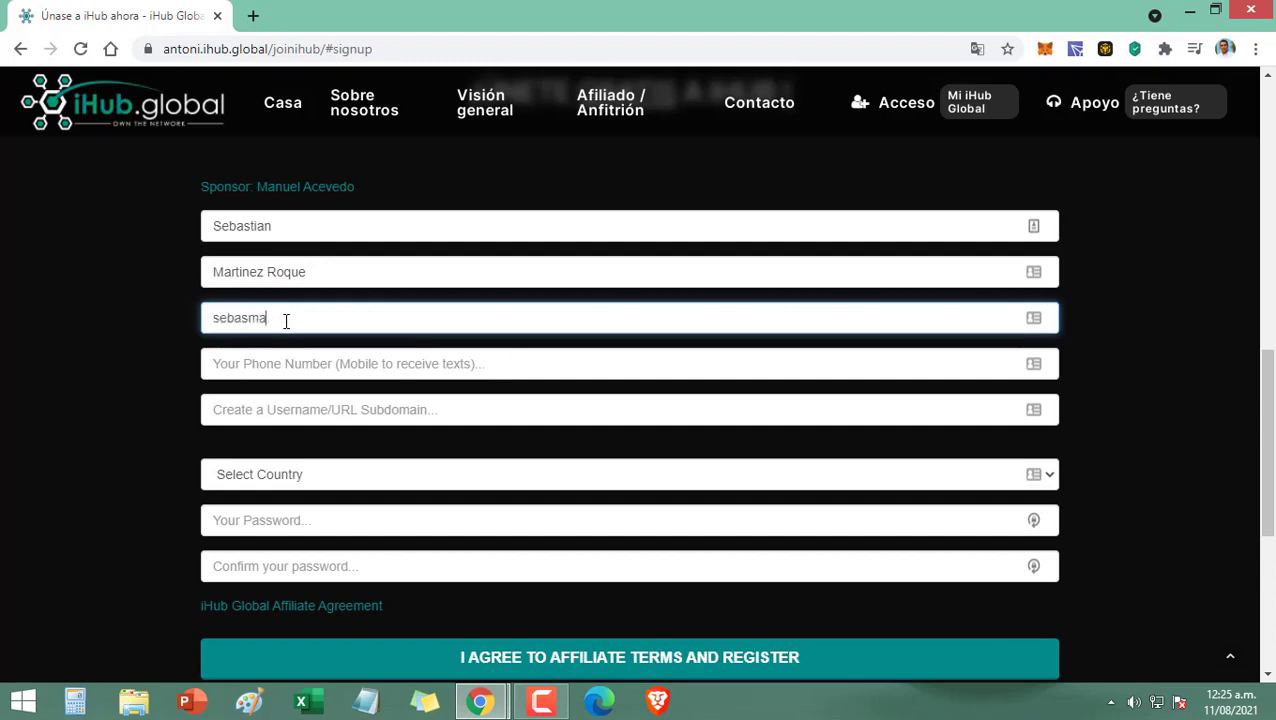
{"action": "left_click", "coordinate": [315, 364]}
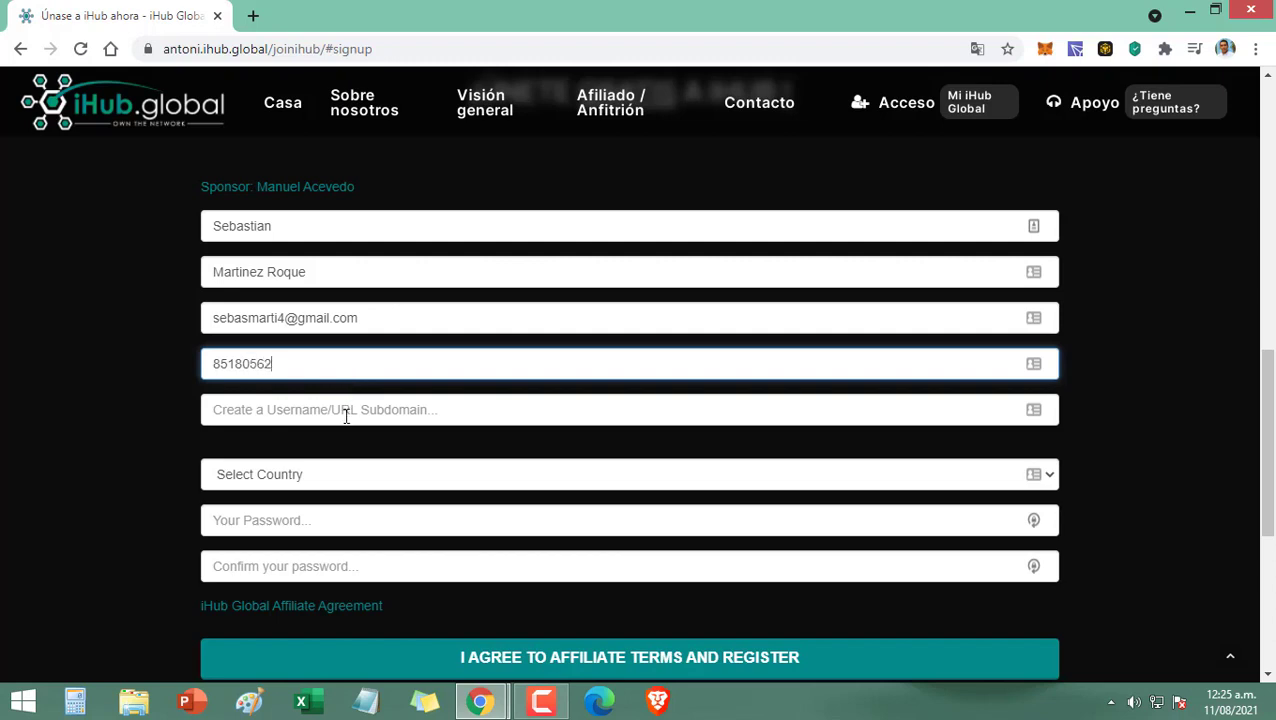
{"action": "left_click", "coordinate": [413, 410]}
{"action": "type", "text": "bitcoinnow"}
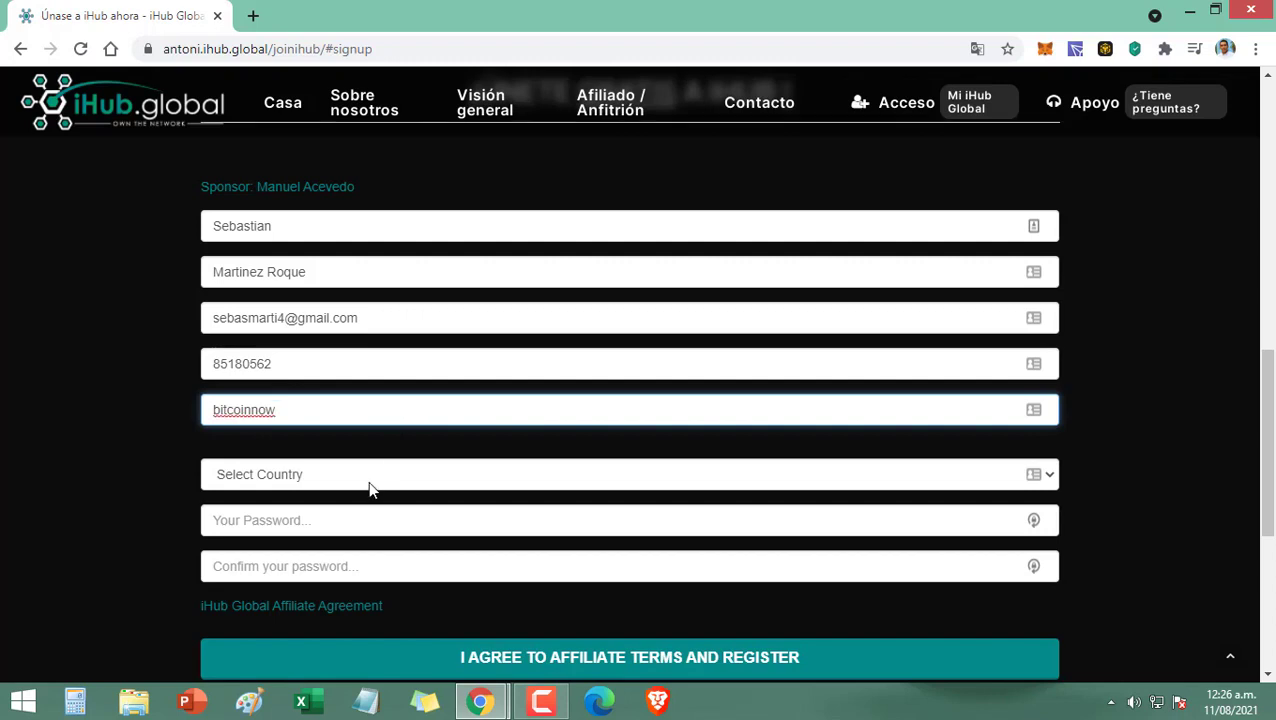
Step: Select Nicaragua as the country, then enter and confirm the account password
{"action": "left_click", "coordinate": [370, 487]}
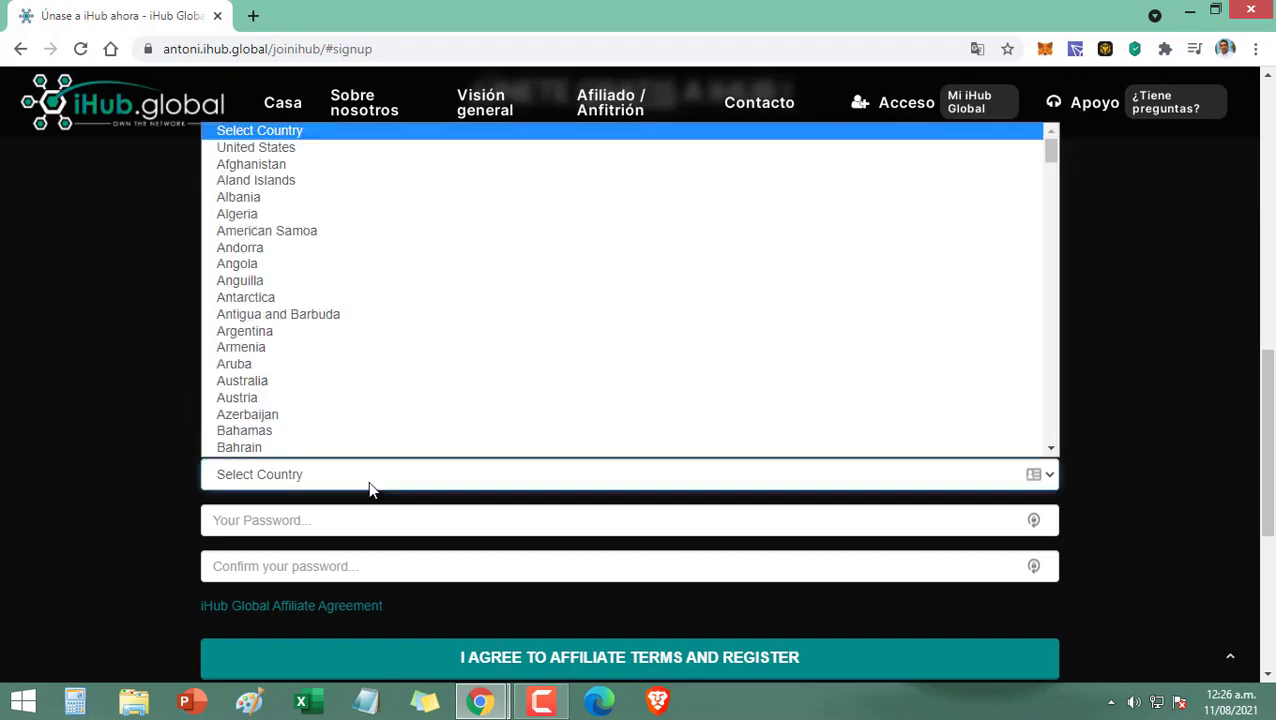
{"action": "type", "text": "ni"}
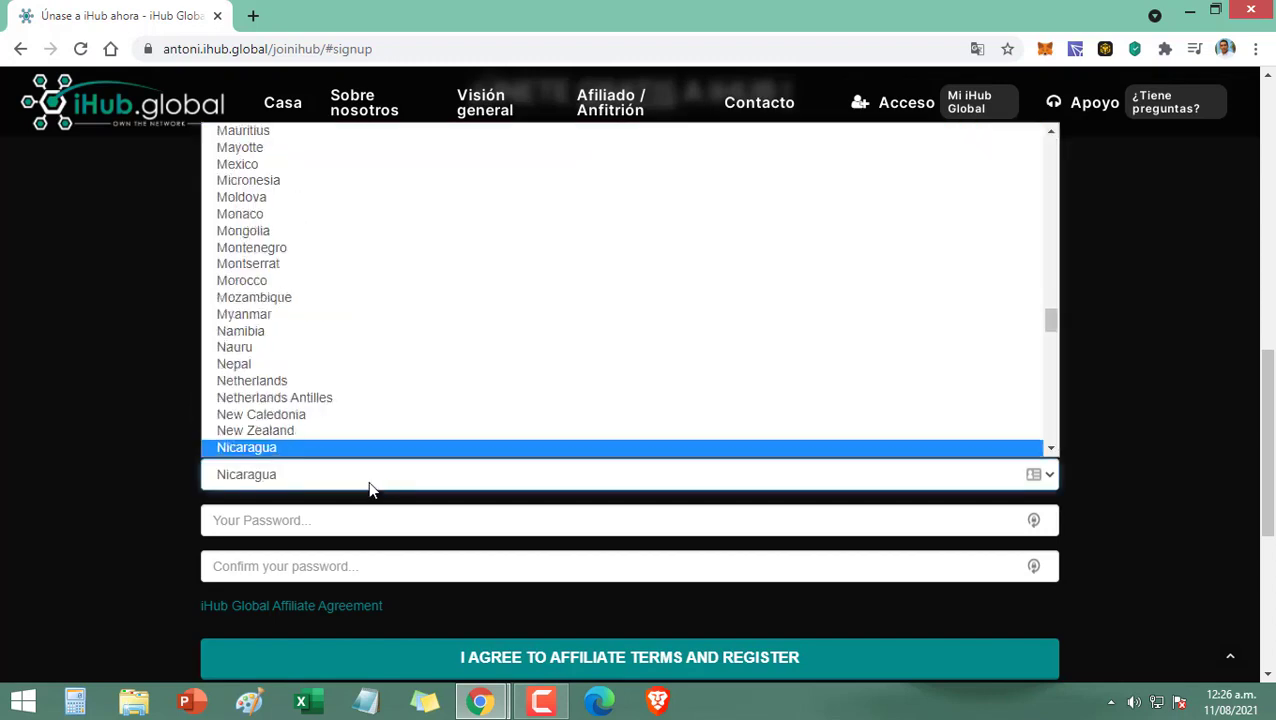
{"action": "left_click", "coordinate": [300, 408]}
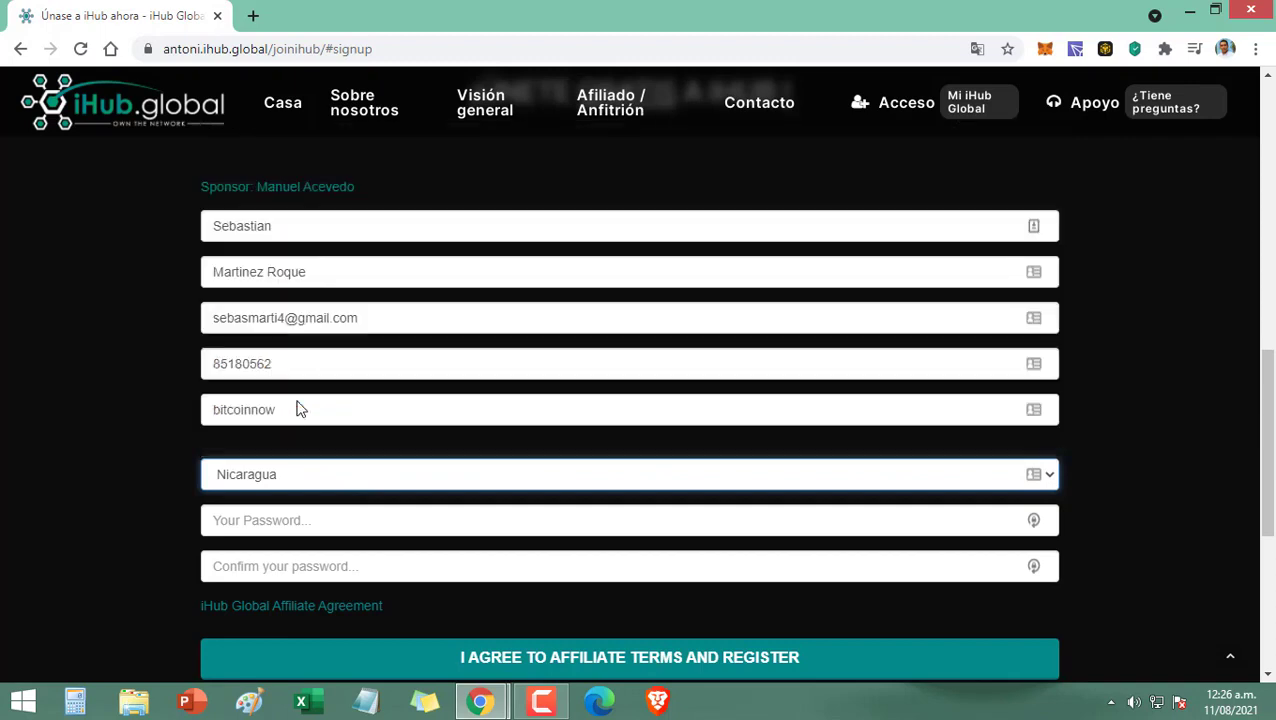
{"action": "left_click", "coordinate": [277, 521]}
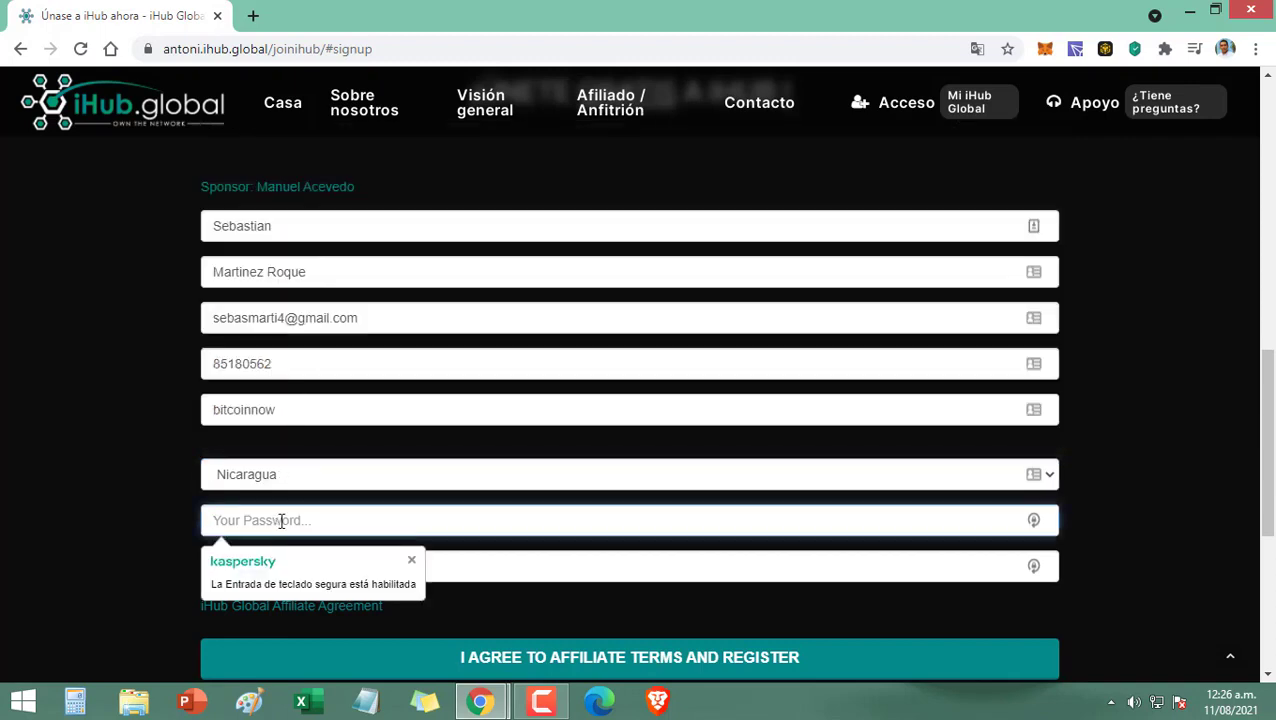
{"action": "type", "text": "*****"}
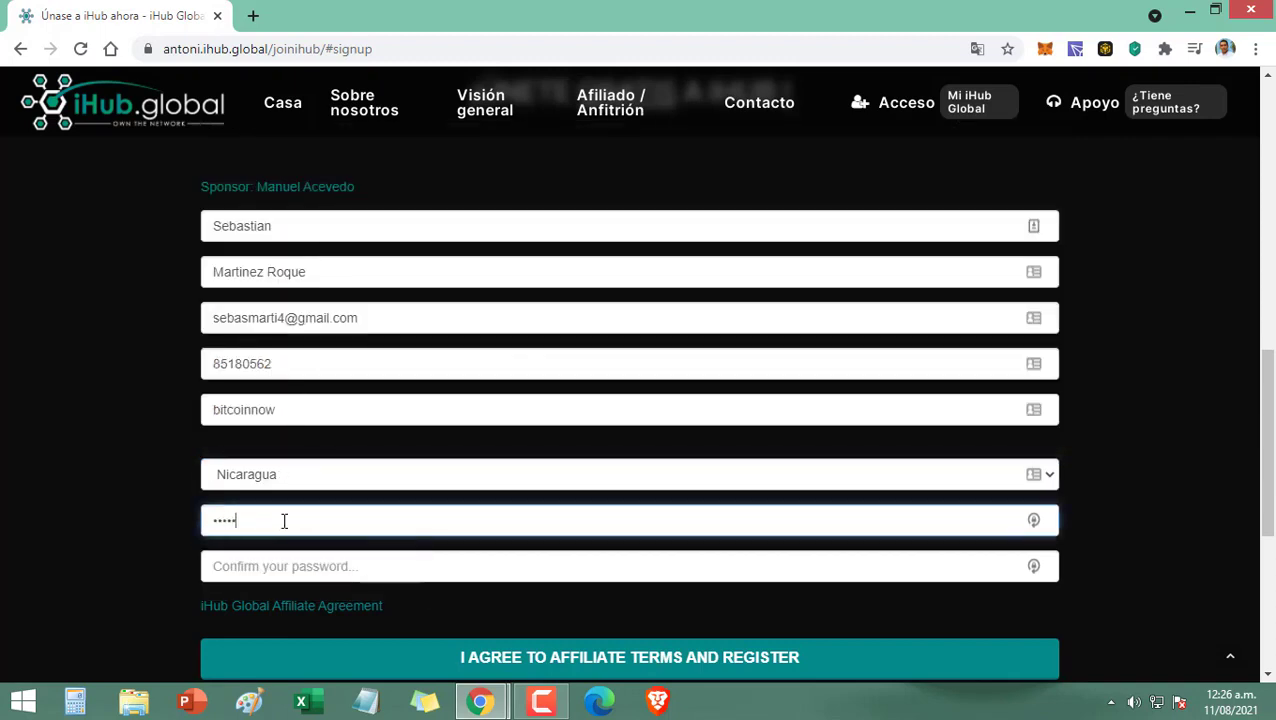
{"action": "type", "text": "**"}
{"action": "left_click", "coordinate": [290, 563]}
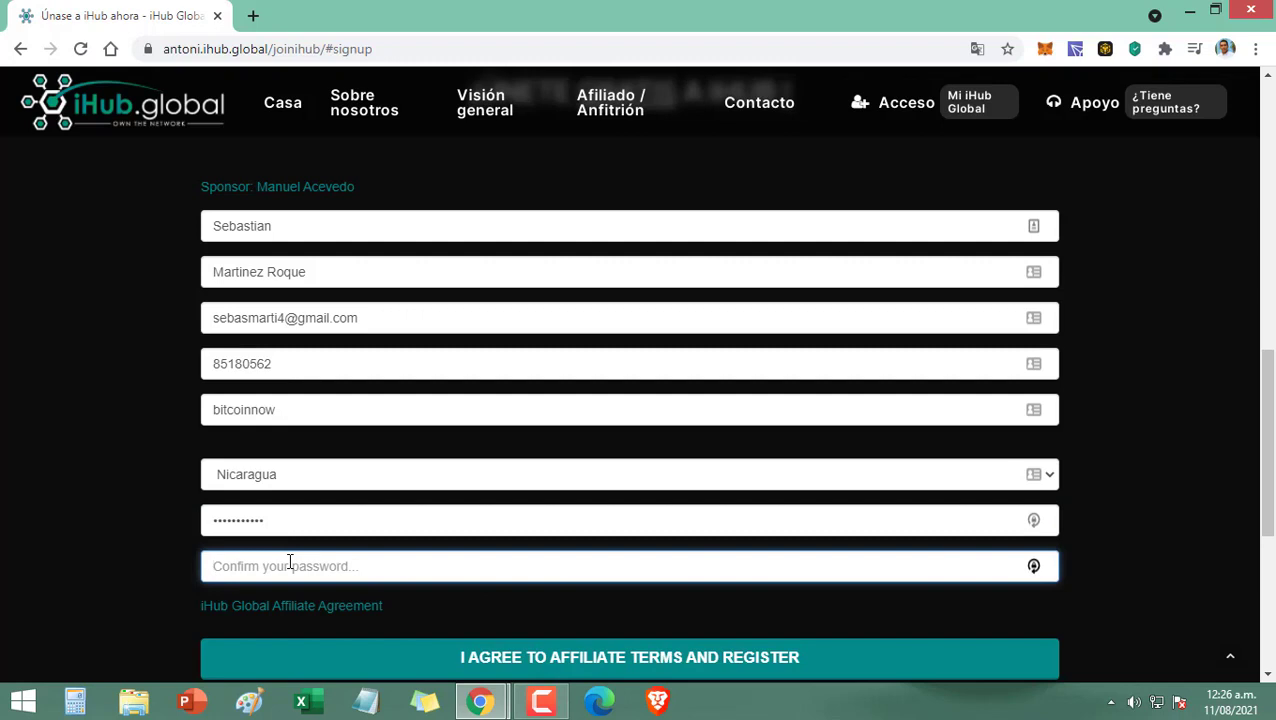
{"action": "type", "text": "***********"}
Step: Agree to the affiliate terms to register, then open 'Step 1) Reserve a Hotspot'
{"action": "left_click", "coordinate": [582, 660]}
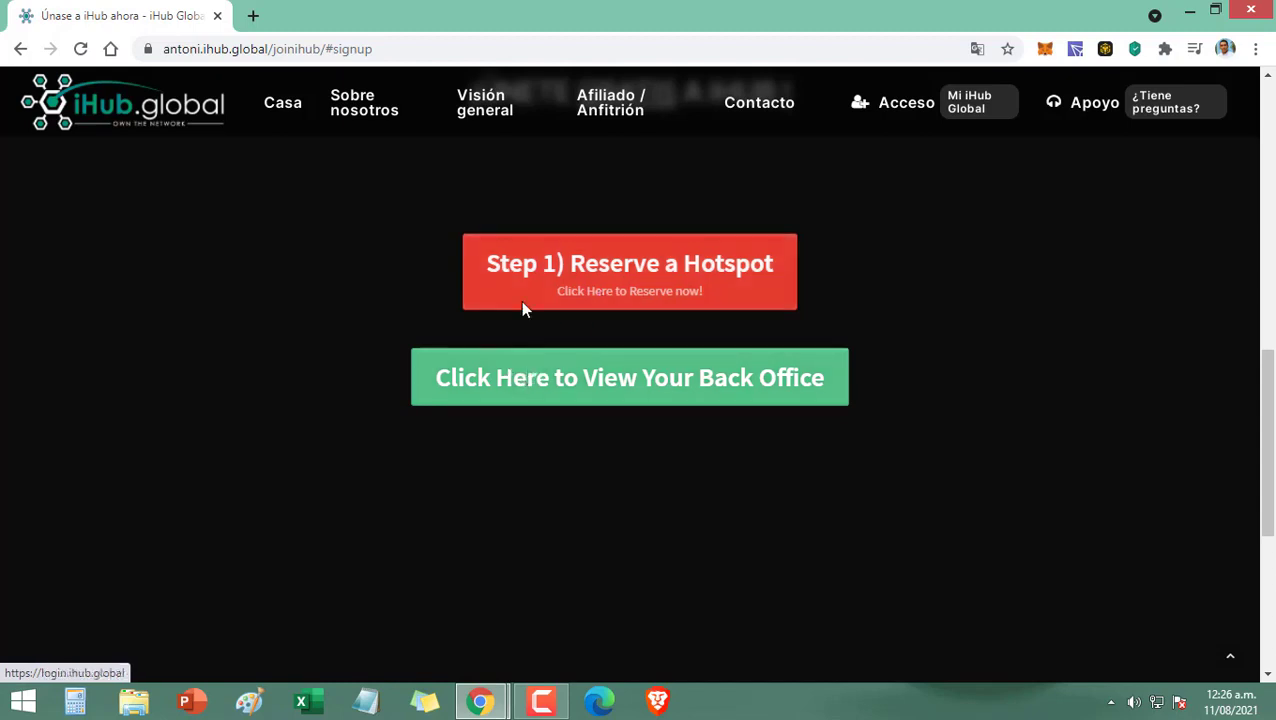
{"action": "left_click", "coordinate": [598, 283]}
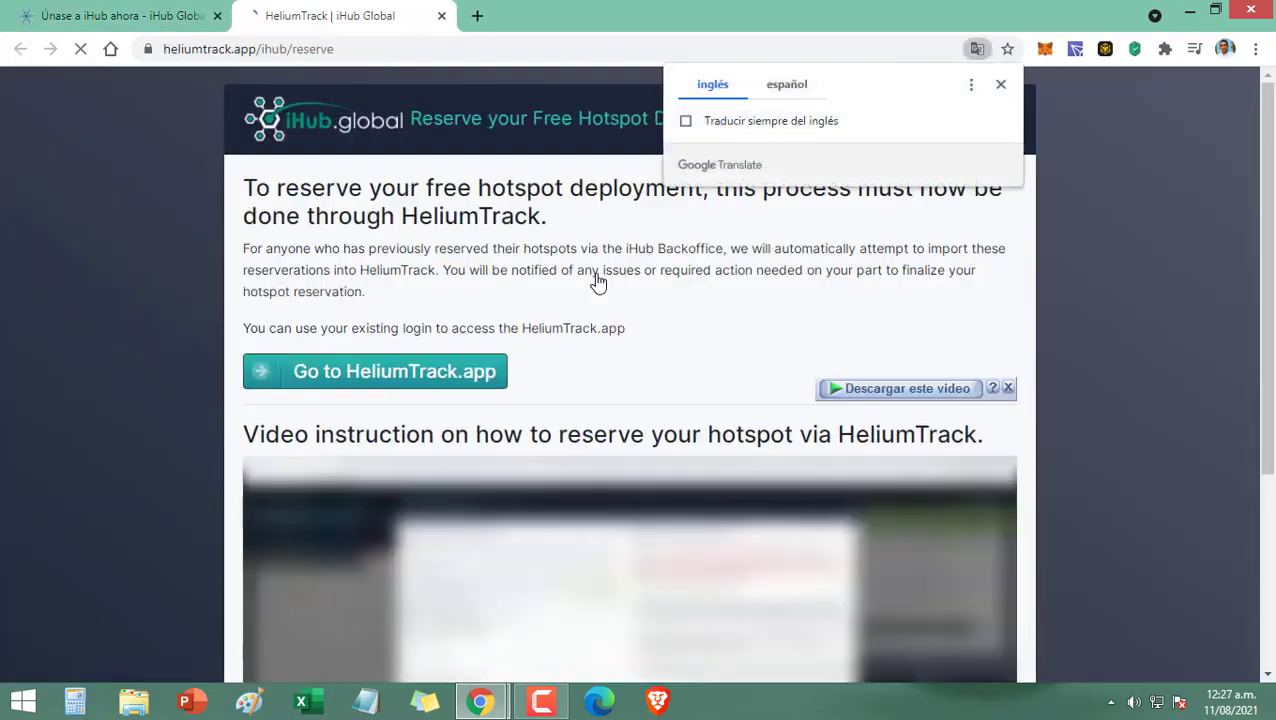
Step: Open the HeliumTrack app, try logging in with the account e-mail and password, then retype the rejected password
{"action": "left_click", "coordinate": [793, 90]}
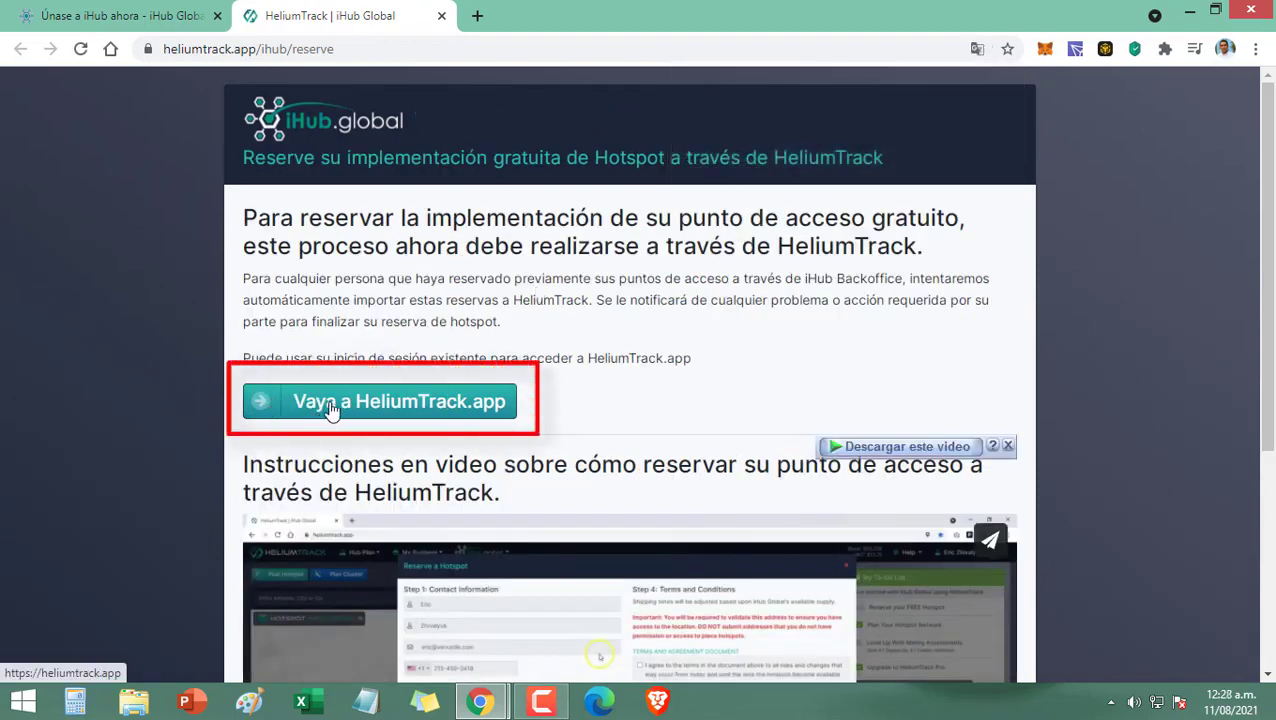
{"action": "left_click", "coordinate": [386, 410]}
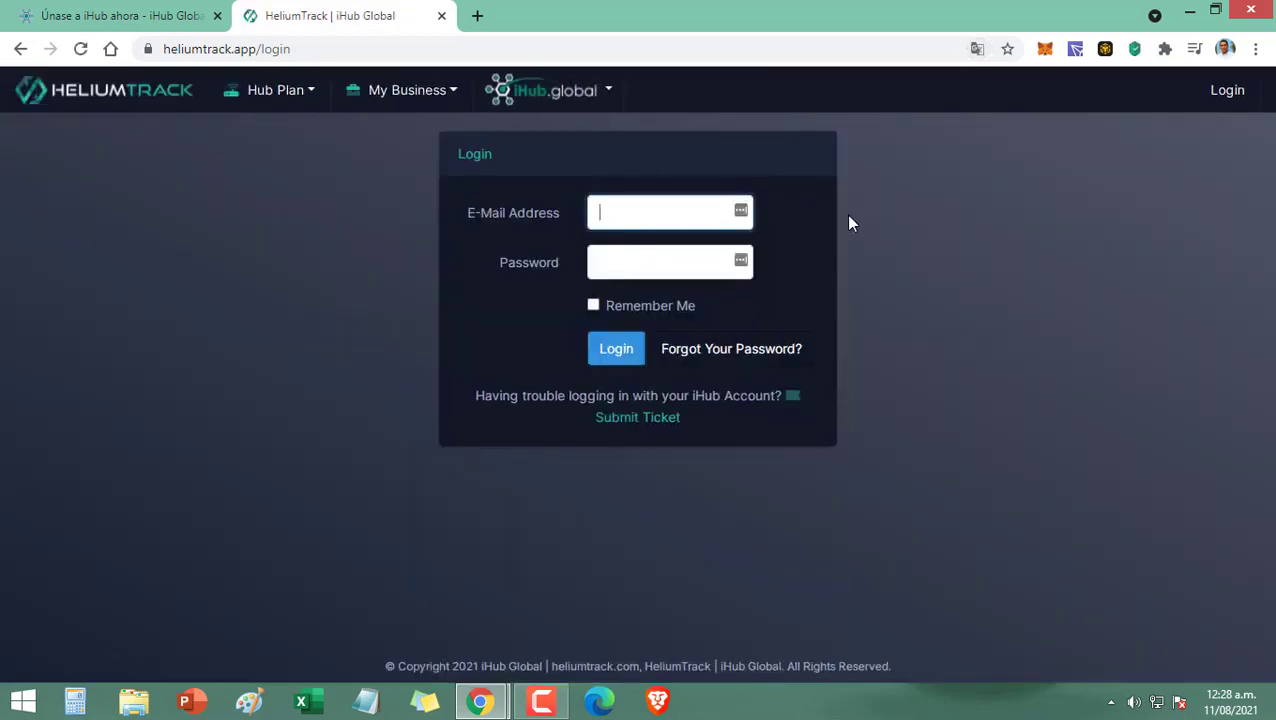
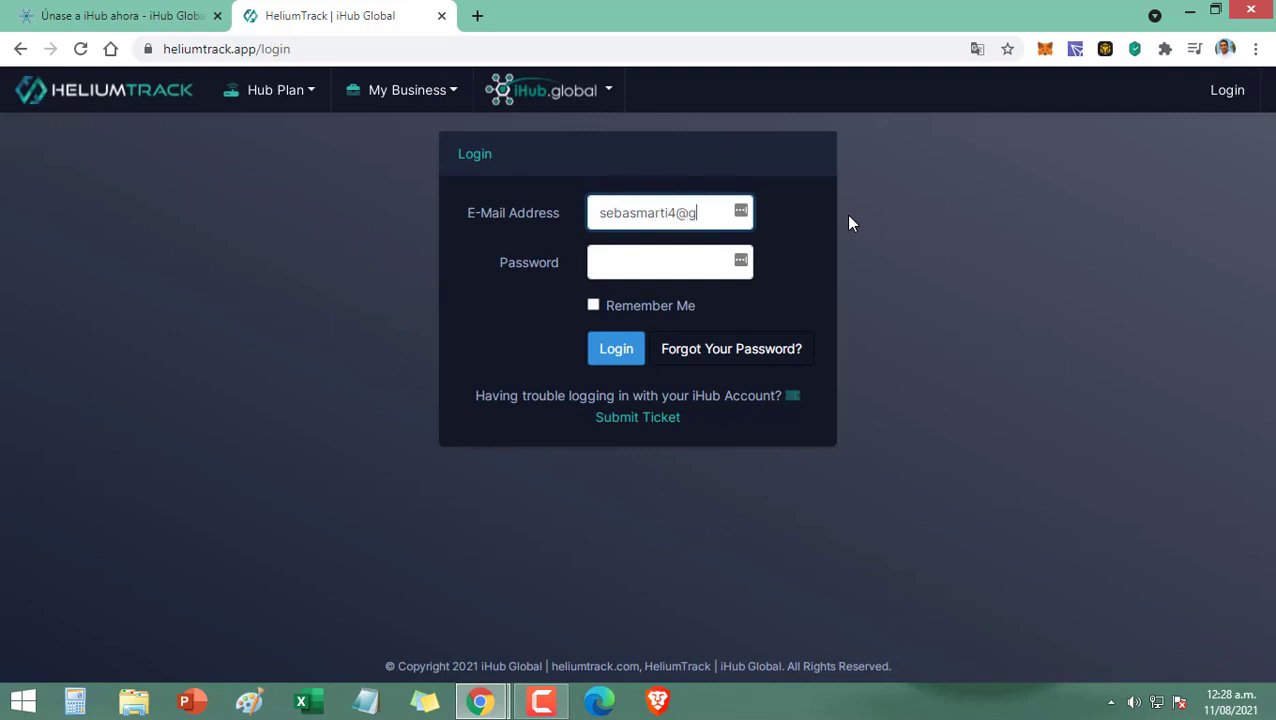
{"action": "left_click", "coordinate": [681, 265]}
{"action": "type", "text": "••••••••"}
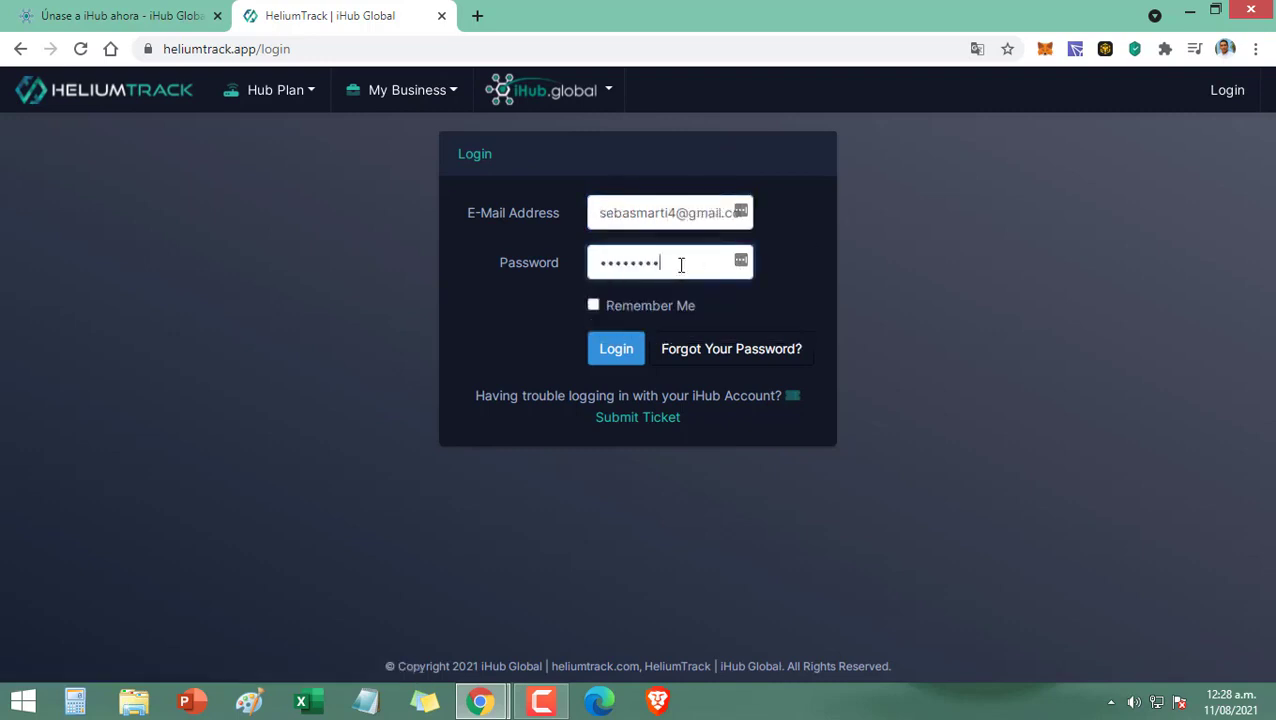
{"action": "left_click", "coordinate": [619, 350]}
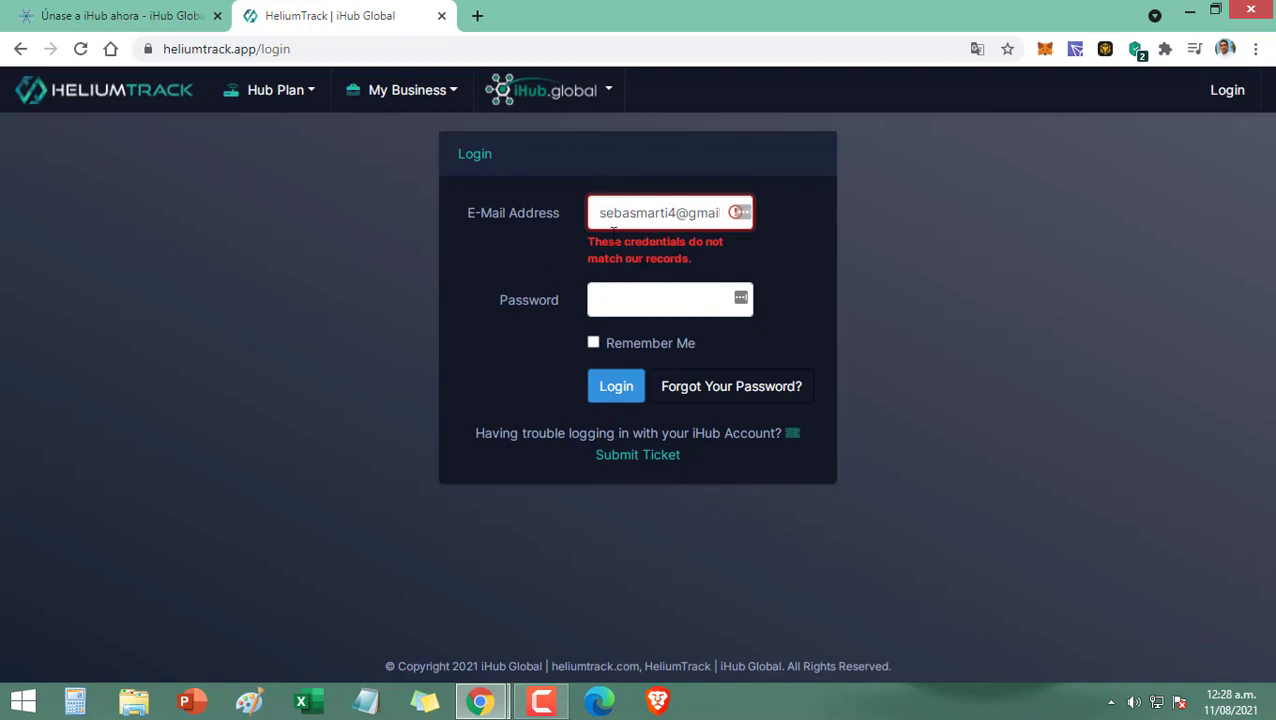
{"action": "left_click", "coordinate": [618, 302]}
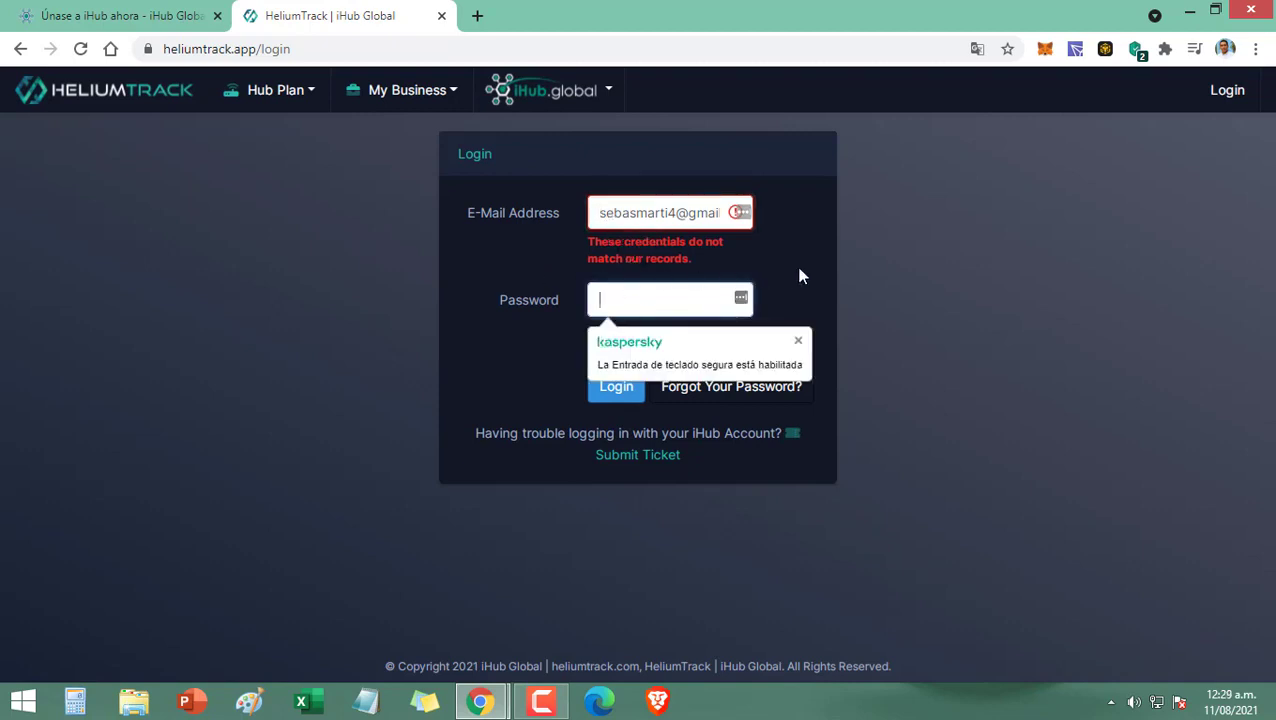
{"action": "type", "text": "•••••"}
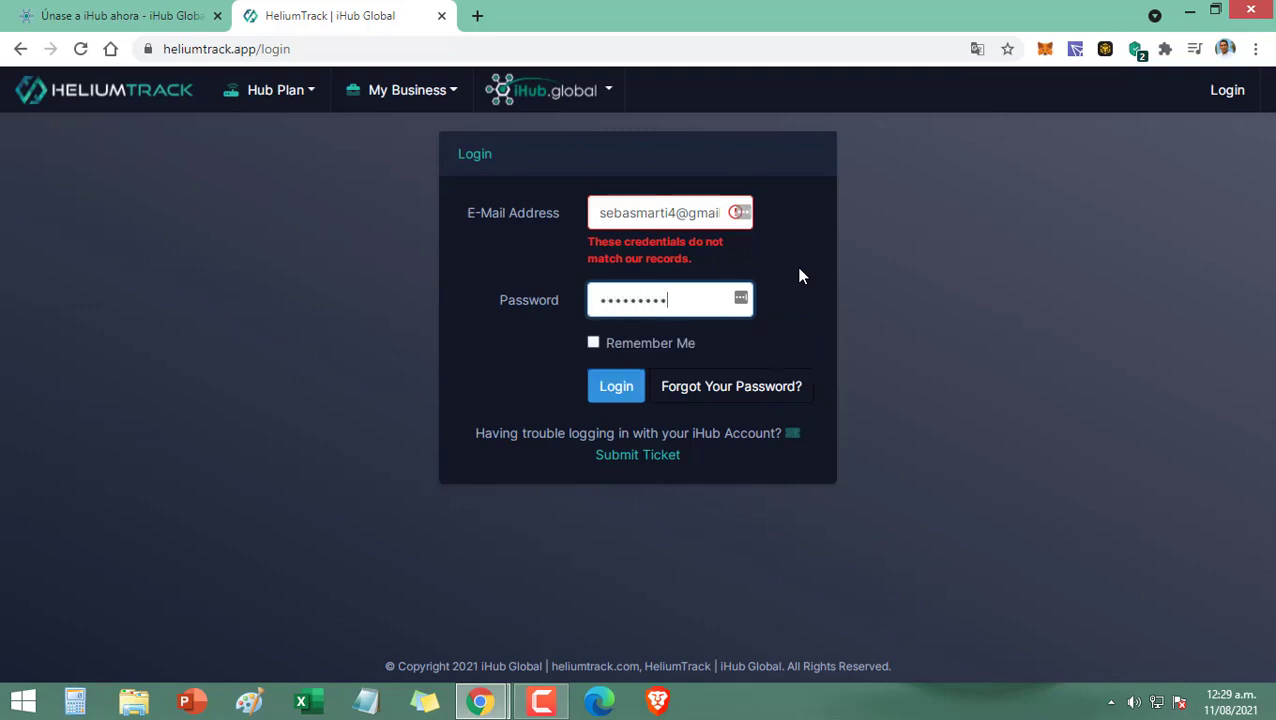
Step: Log in, postpone LastPass saving with 'Más tarde', and allow location access
{"action": "left_click", "coordinate": [617, 389]}
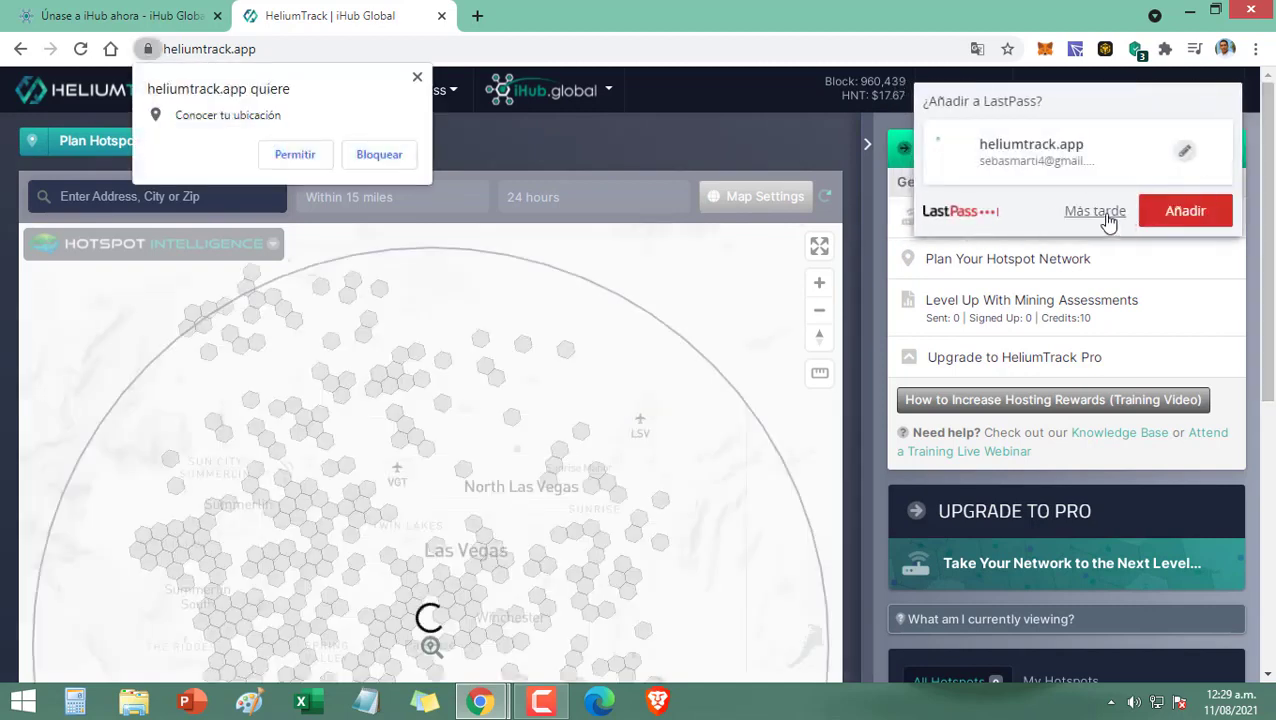
{"action": "left_click", "coordinate": [1105, 212]}
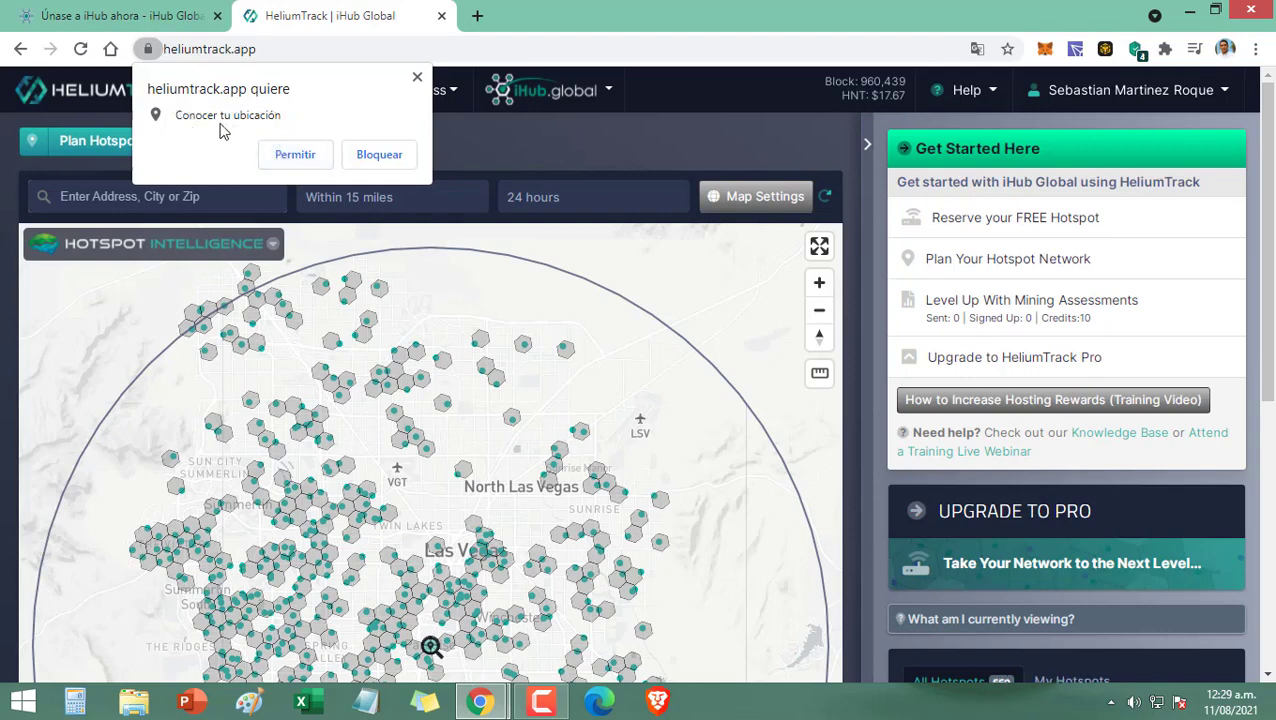
{"action": "left_click", "coordinate": [294, 154]}
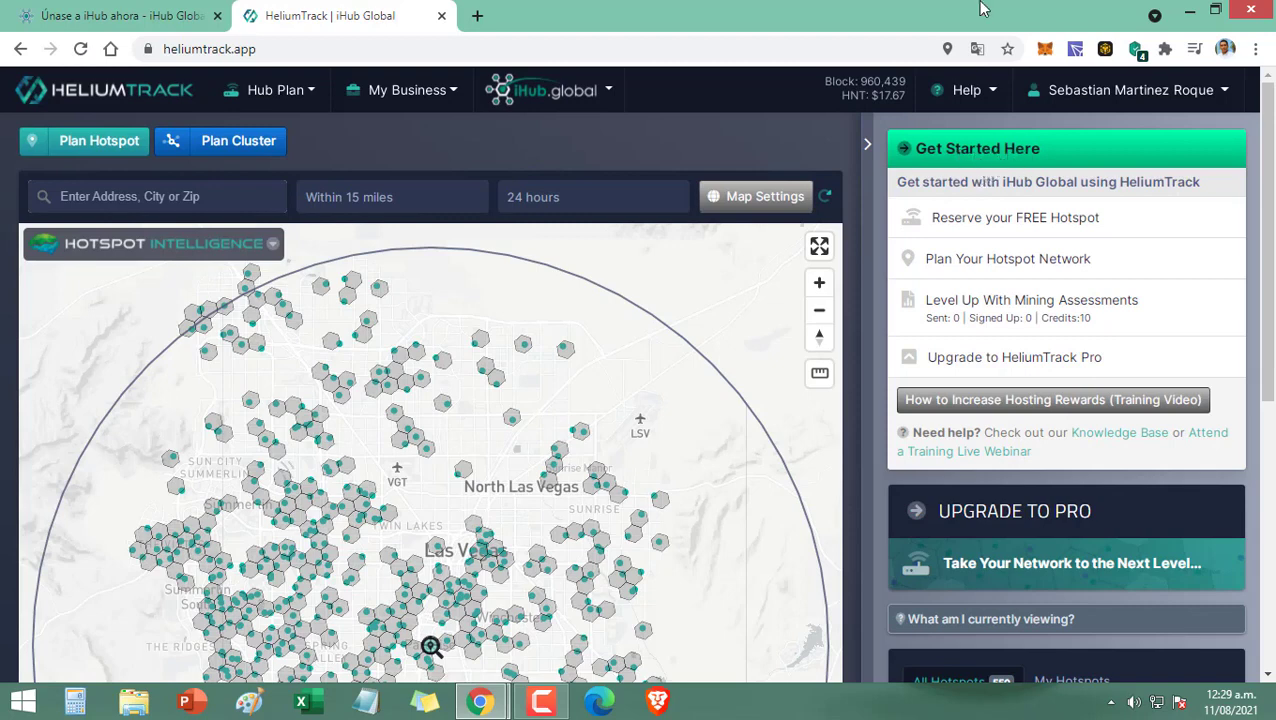
Step: Translate the HeliumTrack dashboard into español with Chrome Translate
{"action": "left_click", "coordinate": [977, 48]}
{"action": "left_click", "coordinate": [804, 86]}
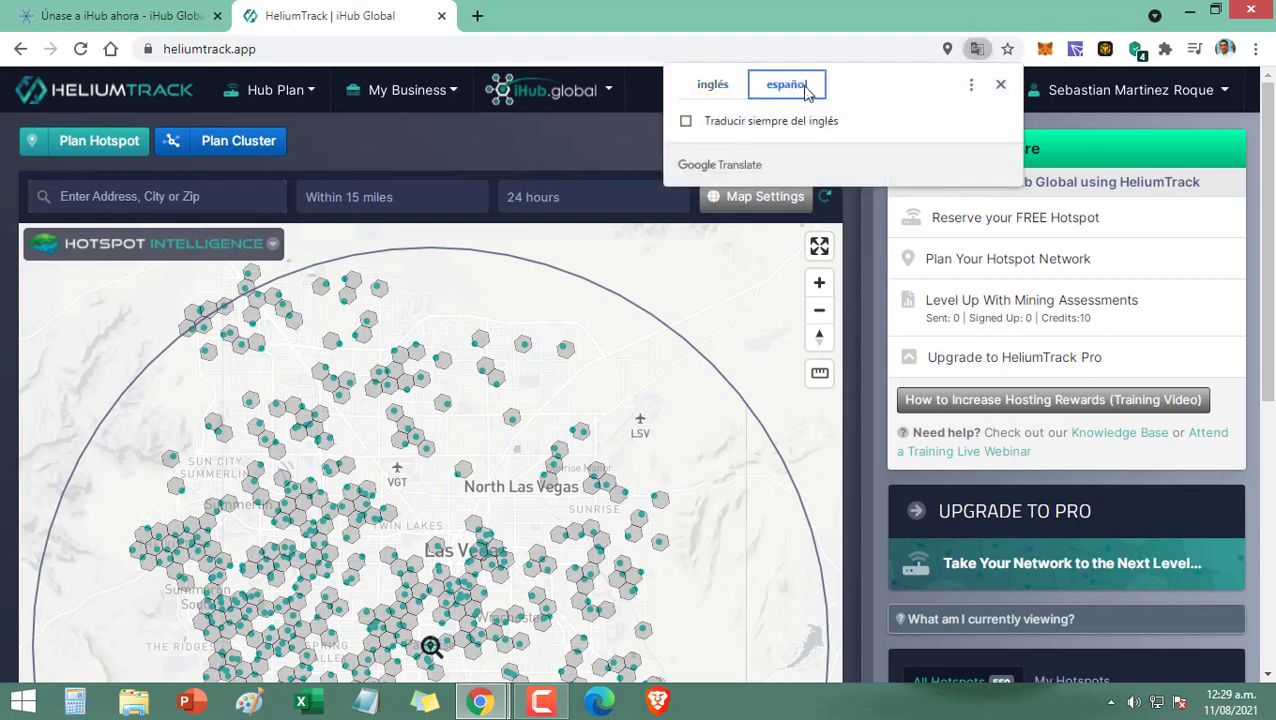
{"action": "left_click", "coordinate": [612, 155]}
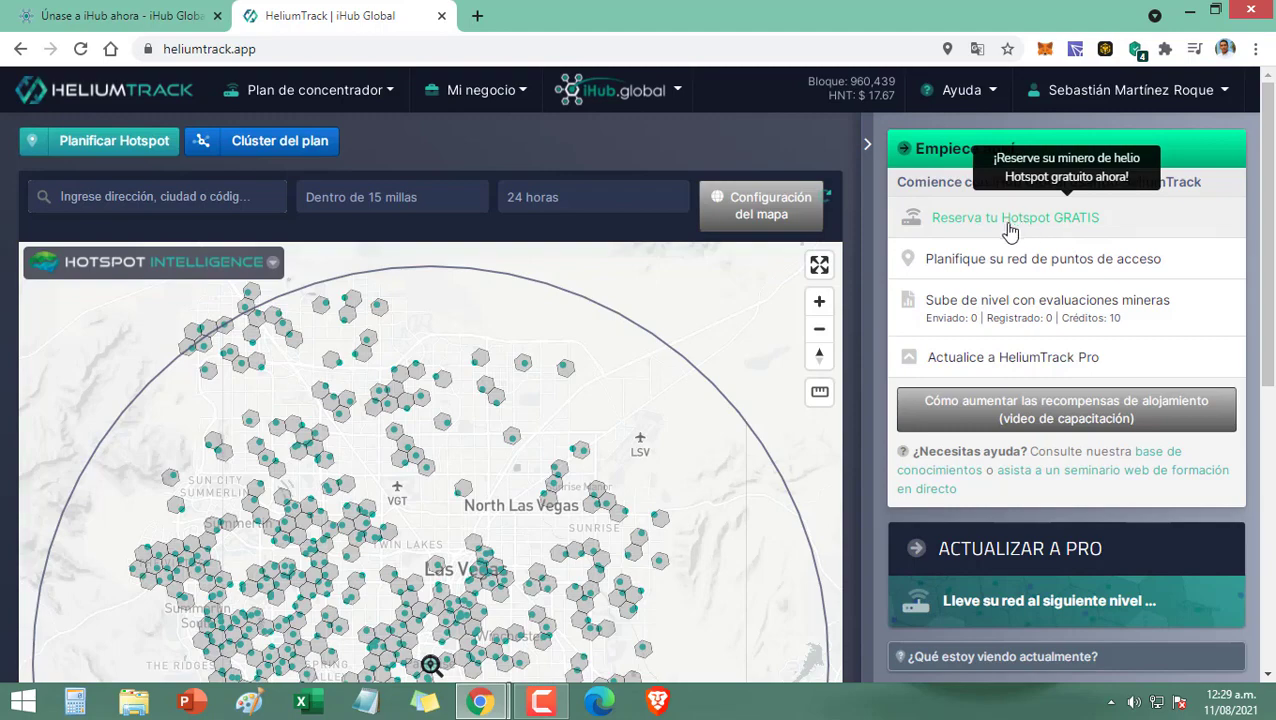
Step: Open 'Reserva tu Hotspot GRATIS' and choose the Cementerio Sabana Grande, Managua suggestion as shipping location
{"action": "left_click", "coordinate": [985, 228]}
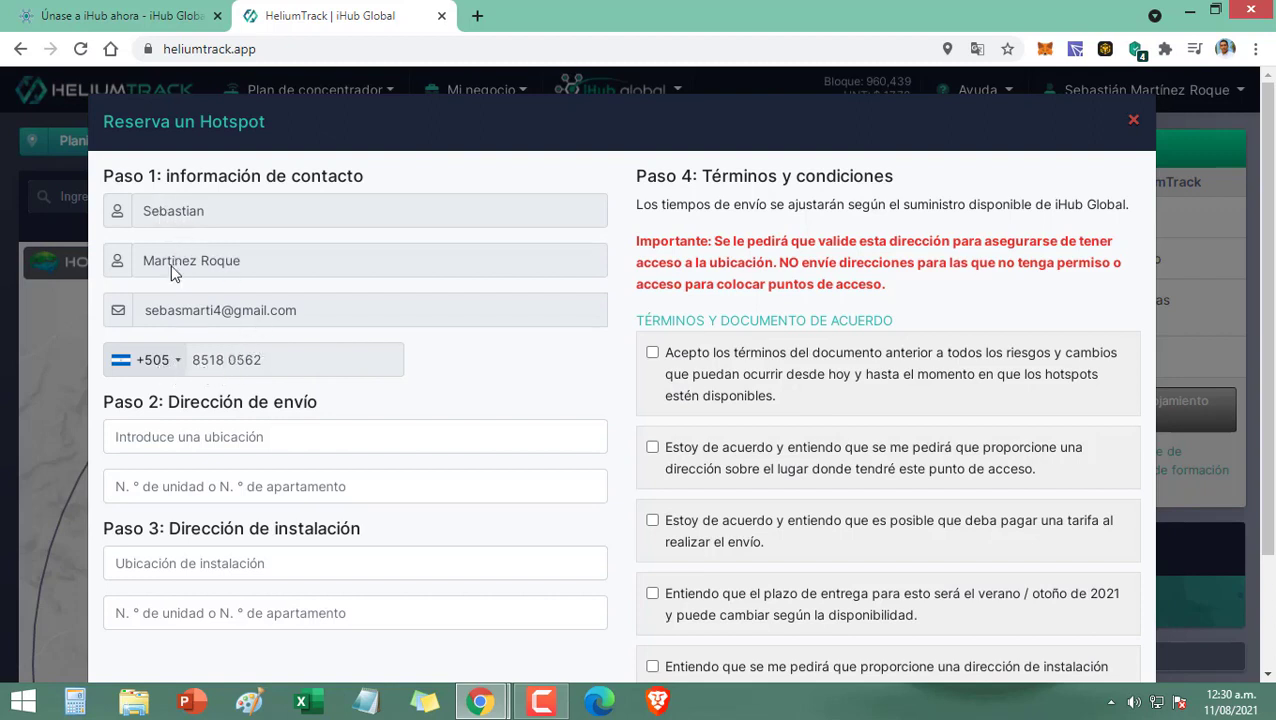
{"action": "left_click", "coordinate": [225, 432]}
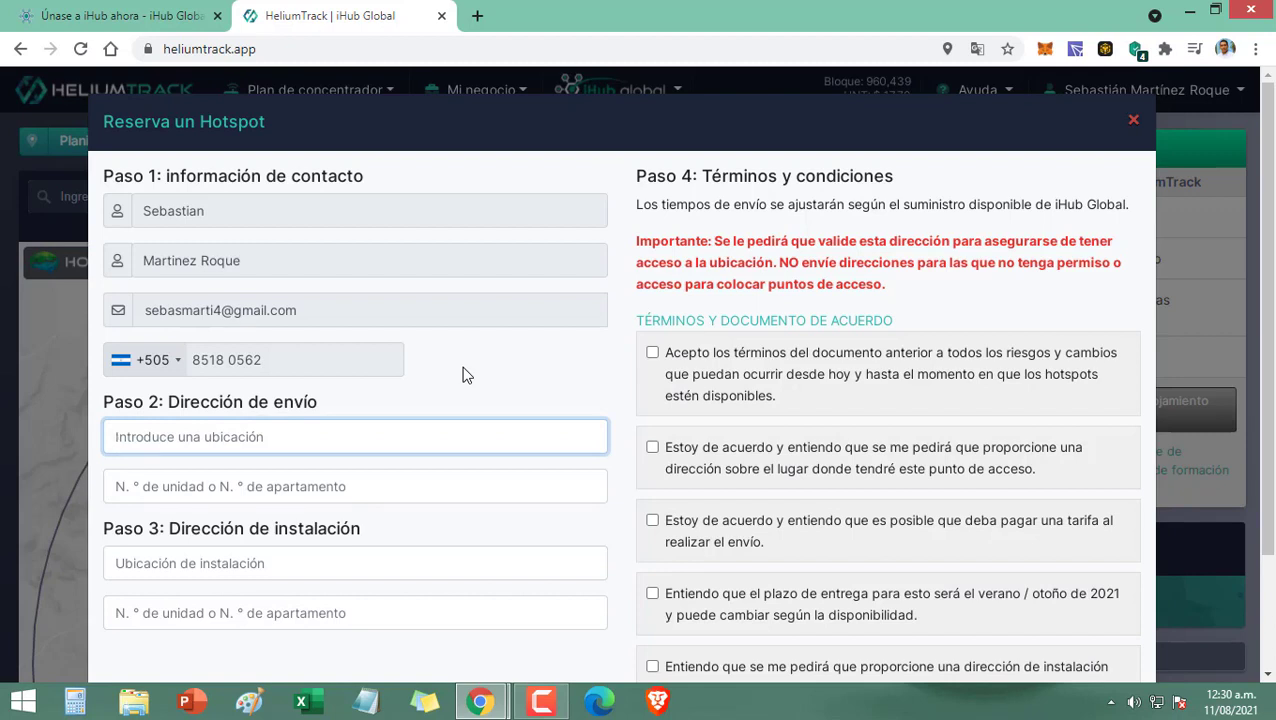
{"action": "type", "text": "Sa"}
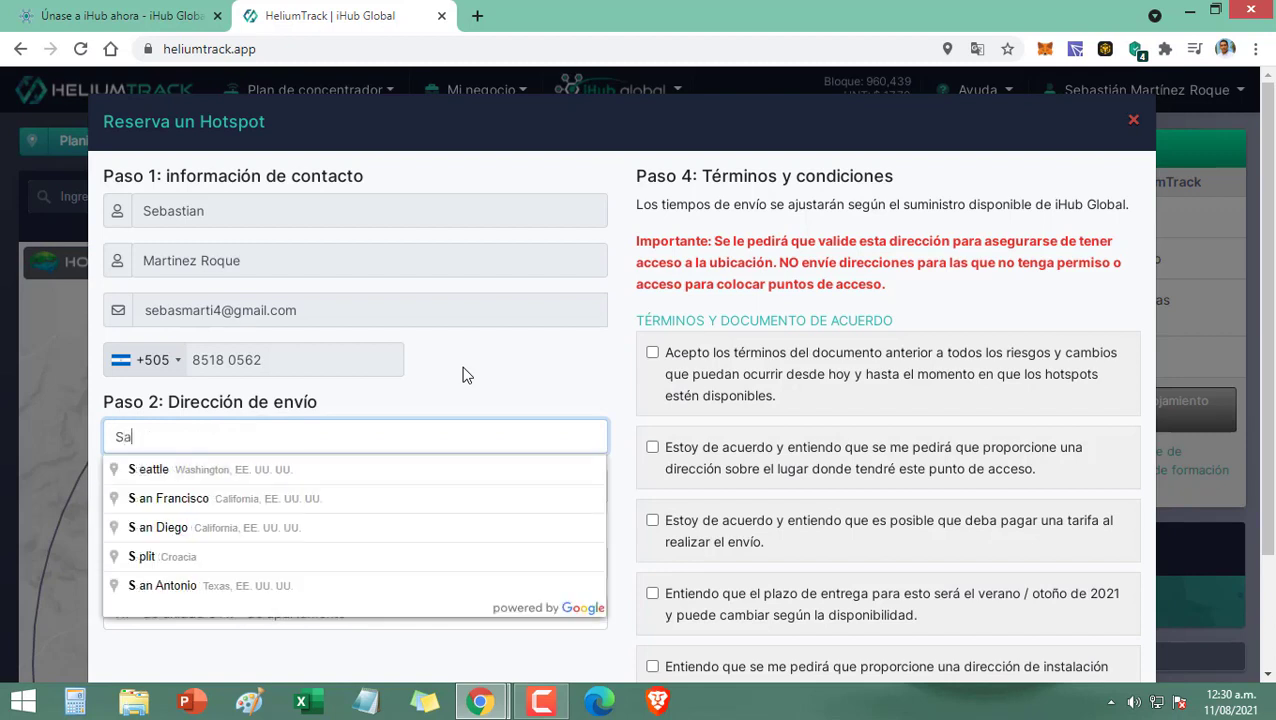
{"action": "type", "text": "bana Grande"}
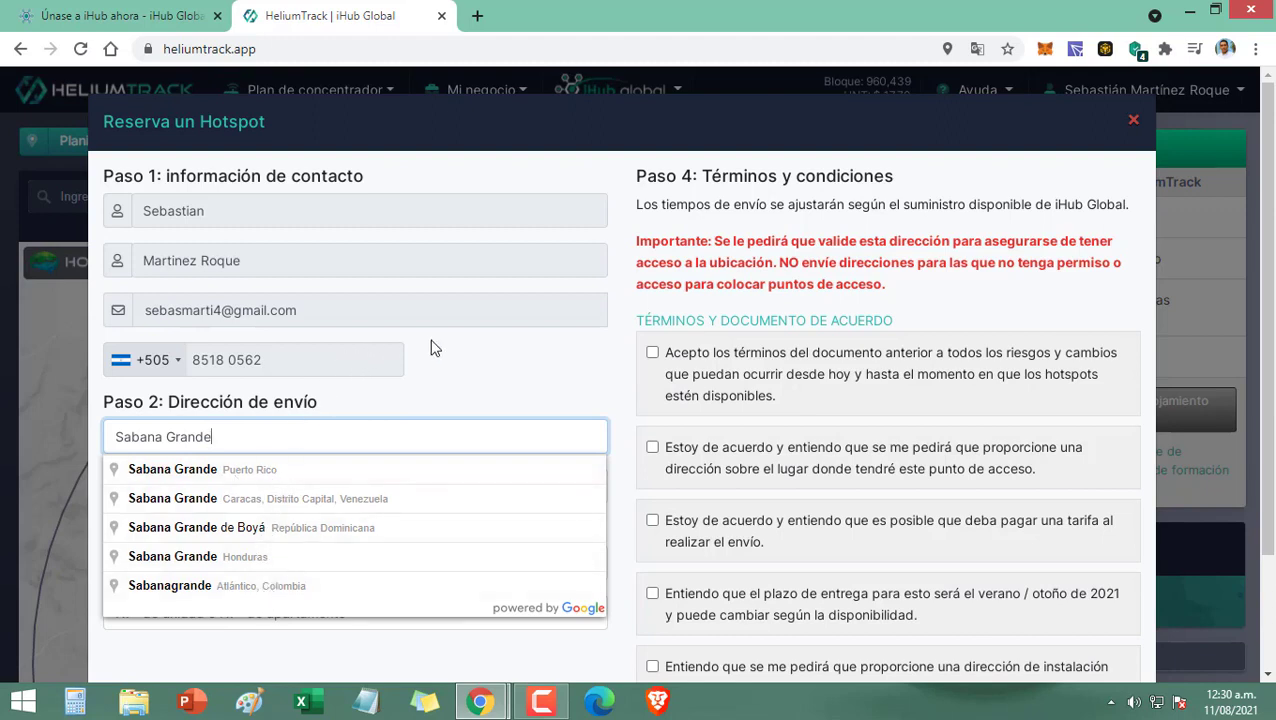
{"action": "type", "text": "Nicara"}
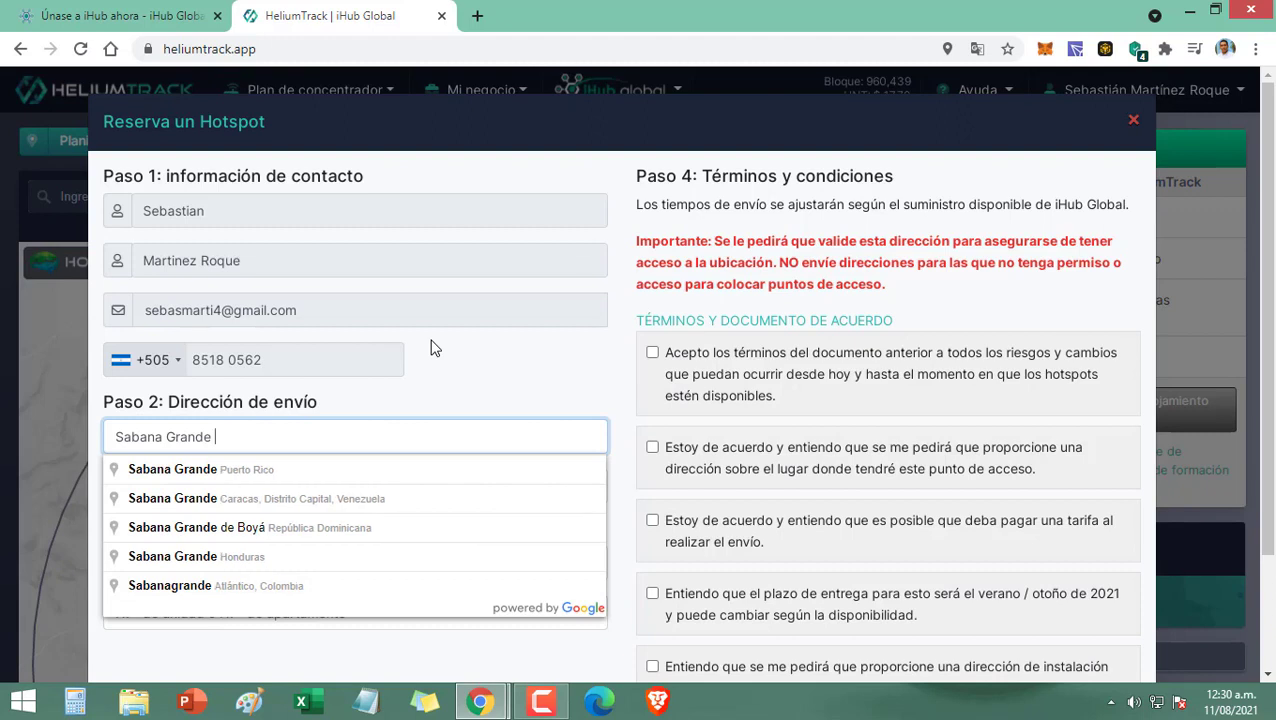
{"action": "type", "text": "gua"}
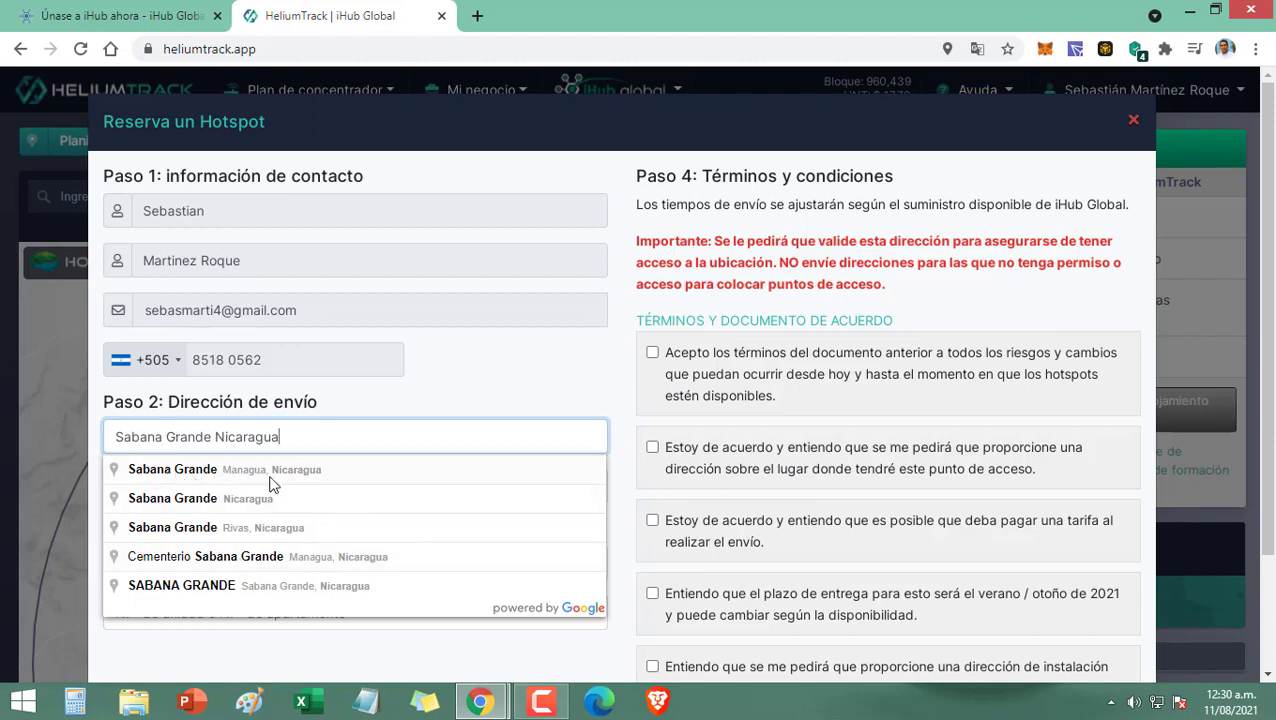
{"action": "key", "text": "BackSpace"}
{"action": "key", "text": "BackSpace"}
{"action": "key", "text": "BackSpace"}
{"action": "key", "text": "BackSpace"}
{"action": "key", "text": "BackSpace"}
{"action": "key", "text": "BackSpace"}
{"action": "key", "text": "BackSpace"}
{"action": "key", "text": "BackSpace"}
{"action": "key", "text": "BackSpace"}
{"action": "key", "text": "BackSpace"}
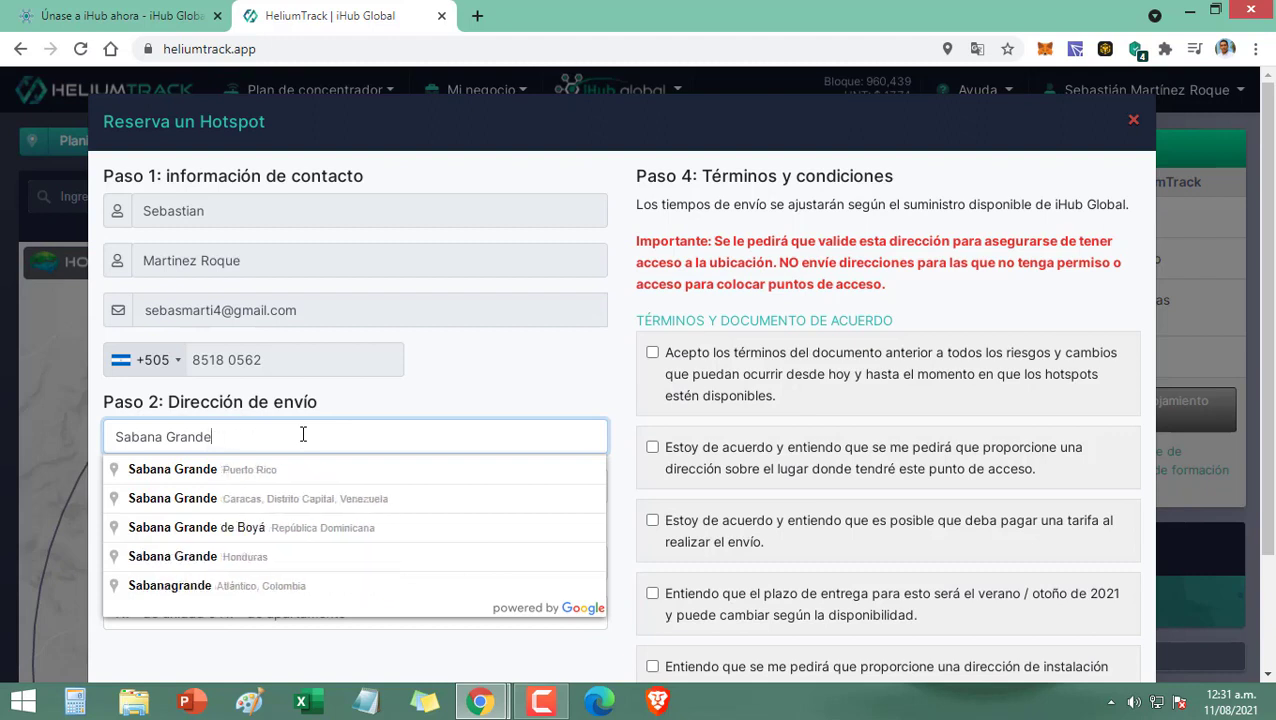
{"action": "type", "text": "Managua"}
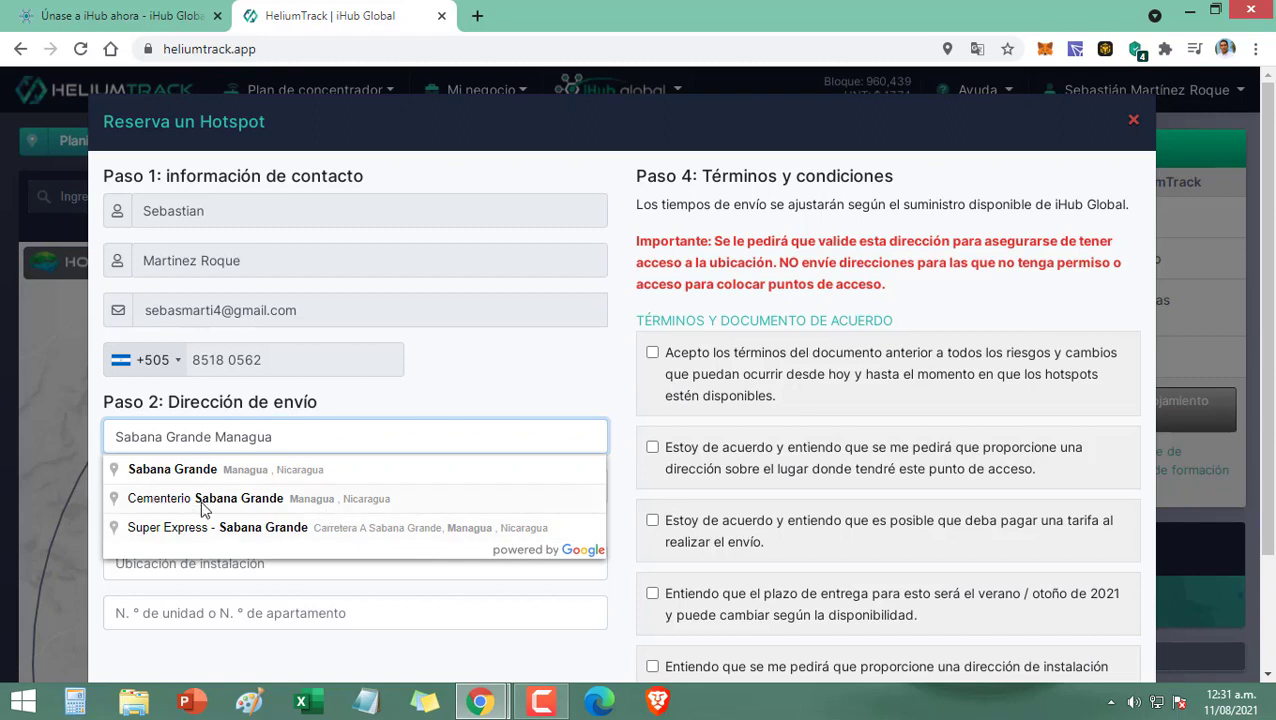
{"action": "left_click", "coordinate": [200, 512]}
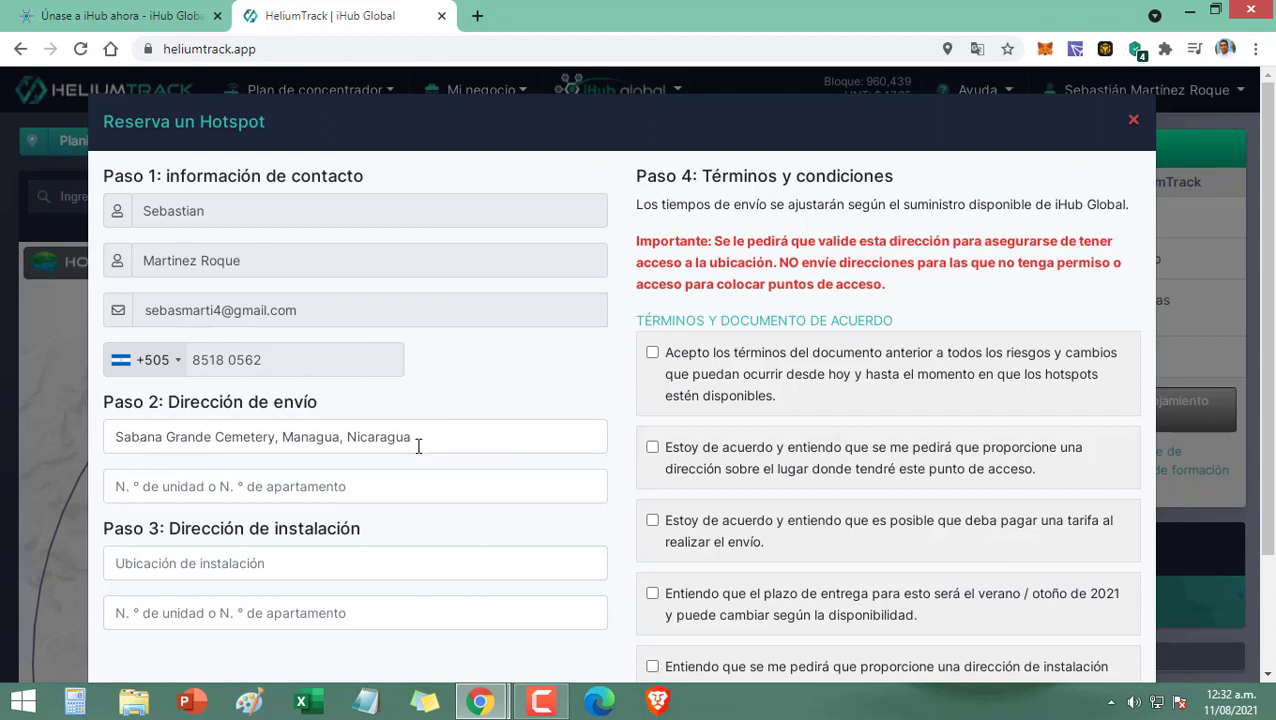
{"action": "left_click", "coordinate": [199, 487]}
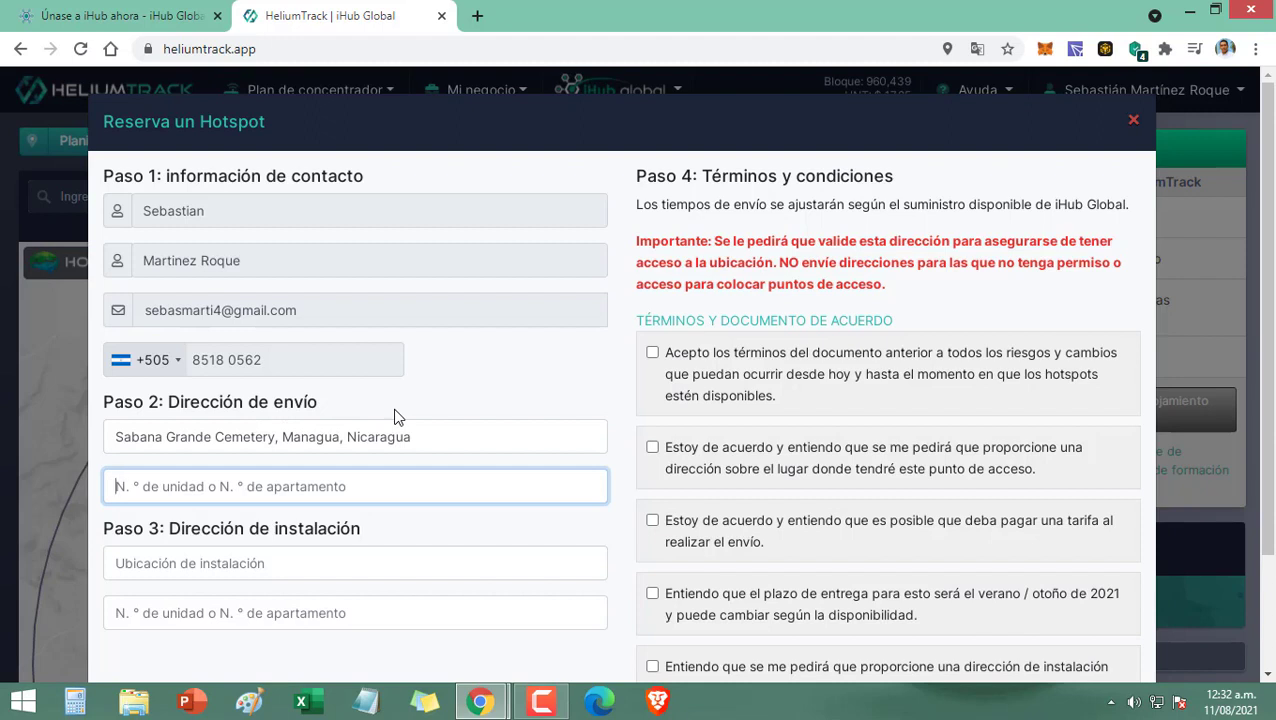
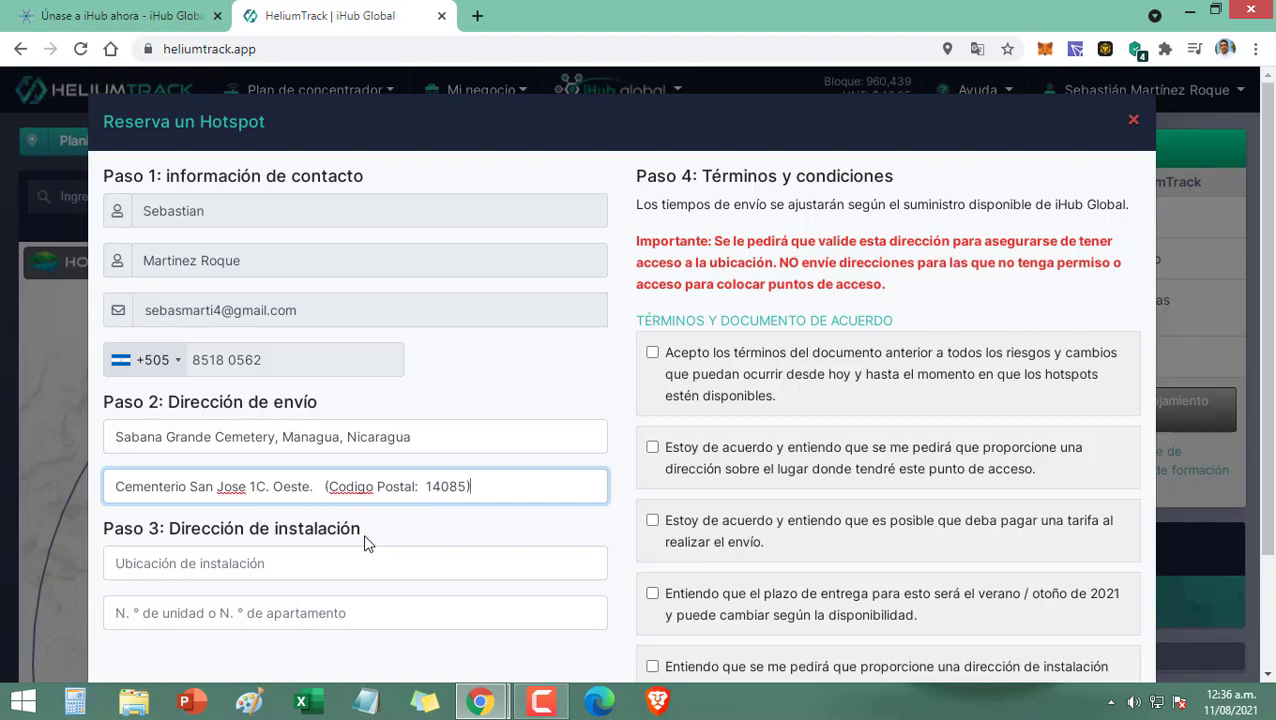
Step: Fill the shipping address's second line with the landmark directions and postal code
{"action": "left_click", "coordinate": [318, 553]}
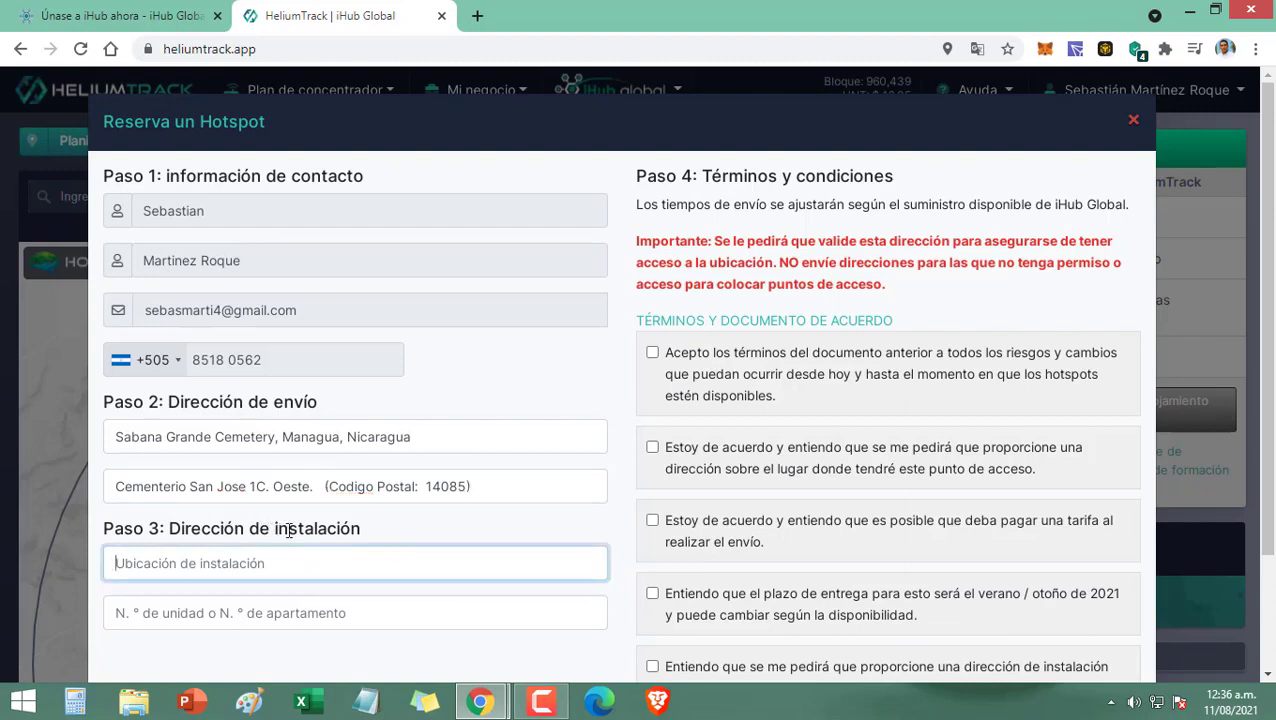
Step: Set the installation location to Sabana Grande cemetery, Managua
{"action": "scroll", "coordinate": [271, 577], "scroll_direction": "down", "scroll_amount": 2}
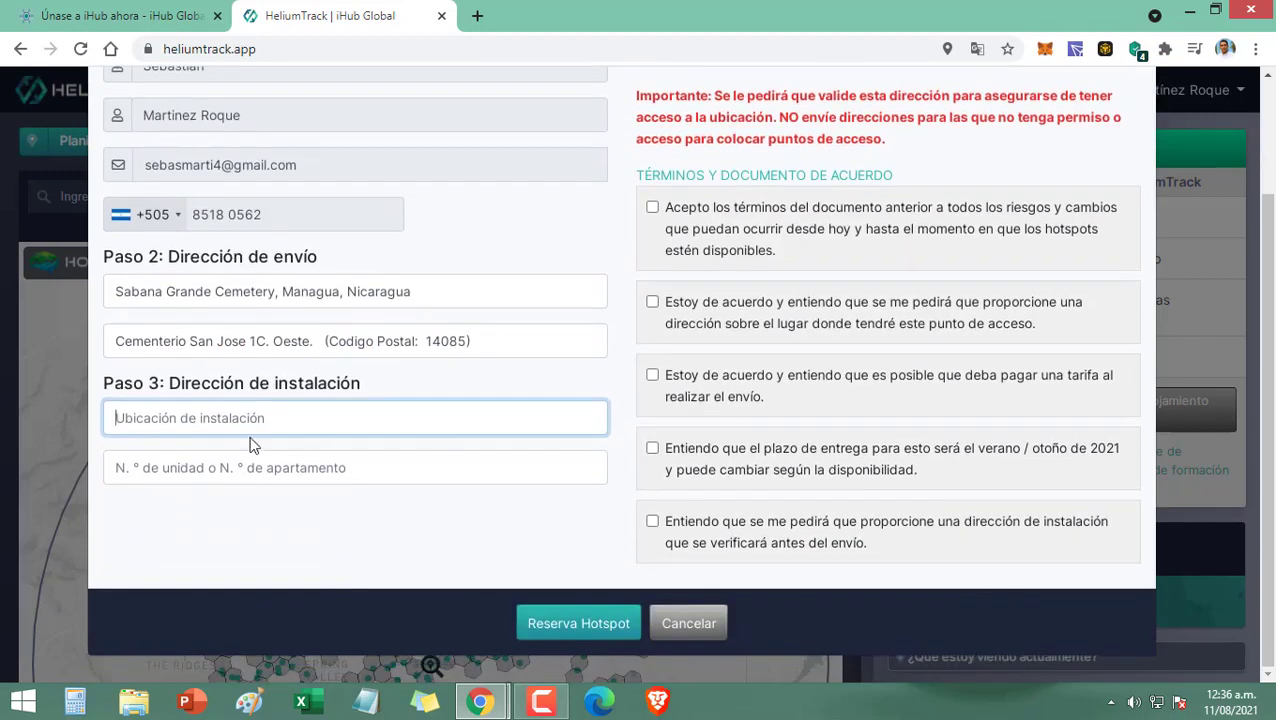
{"action": "type", "text": "S"}
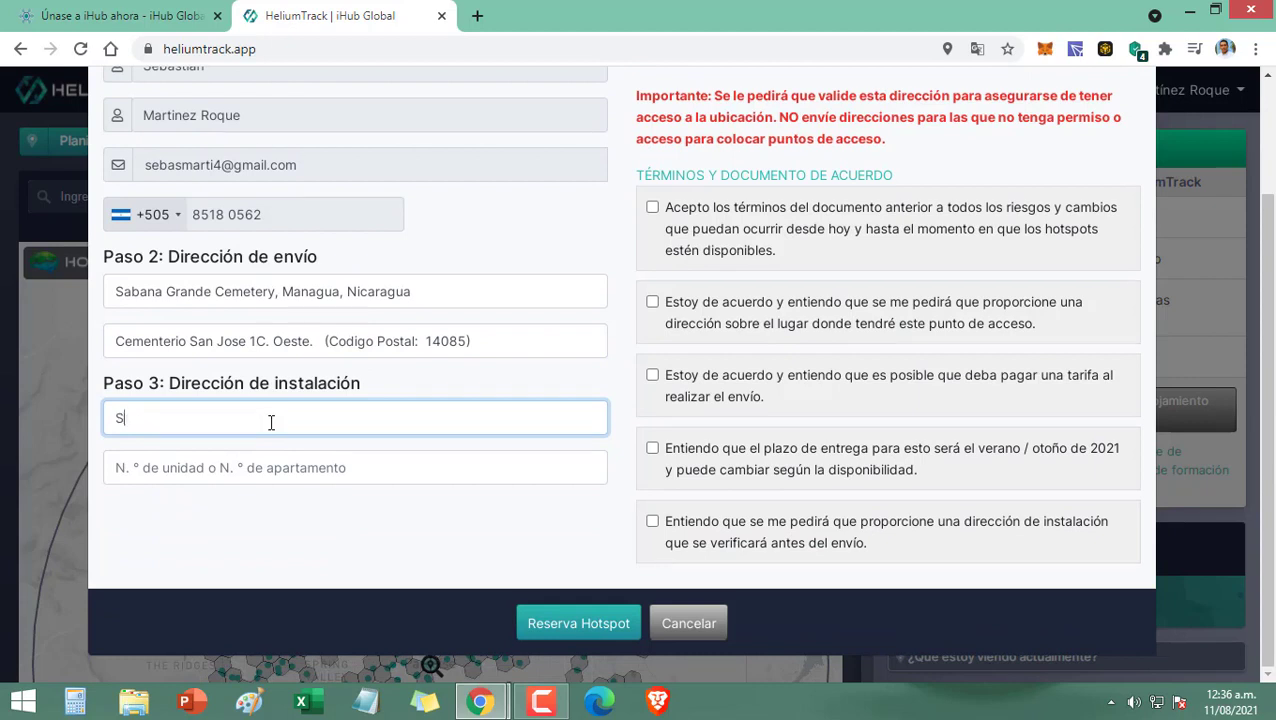
{"action": "type", "text": "abana G"}
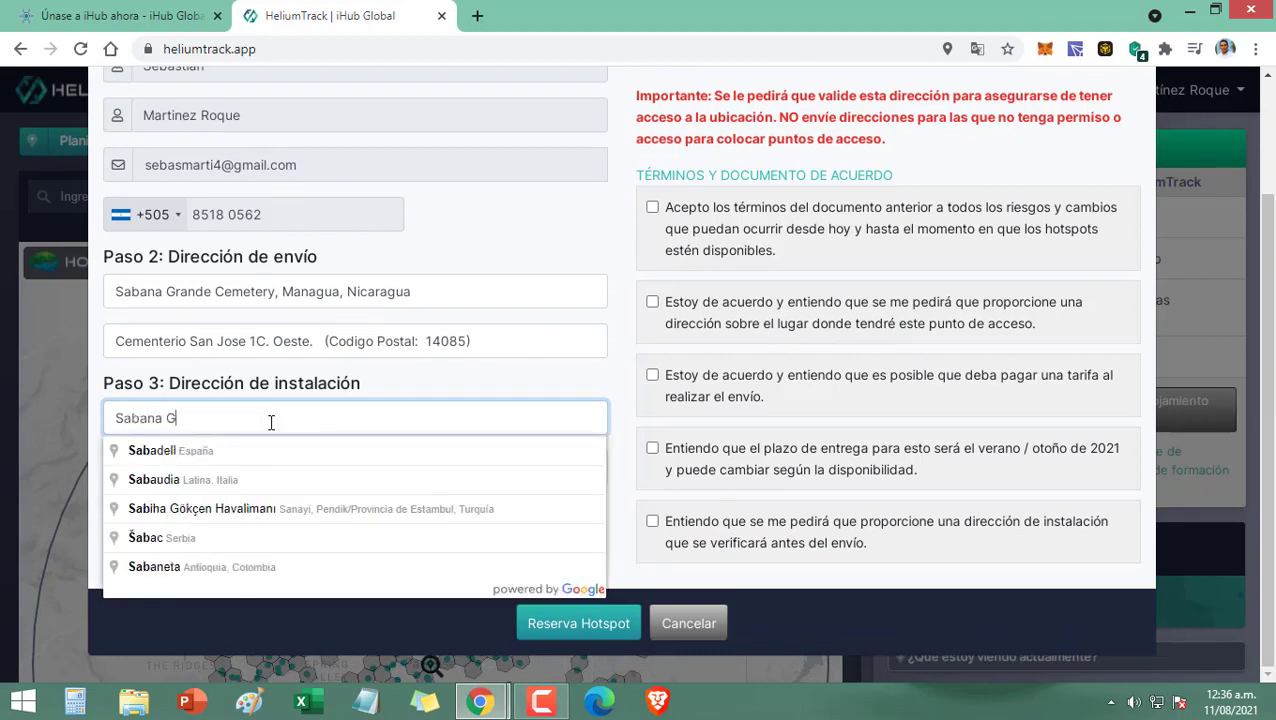
{"action": "type", "text": "rande Managua"}
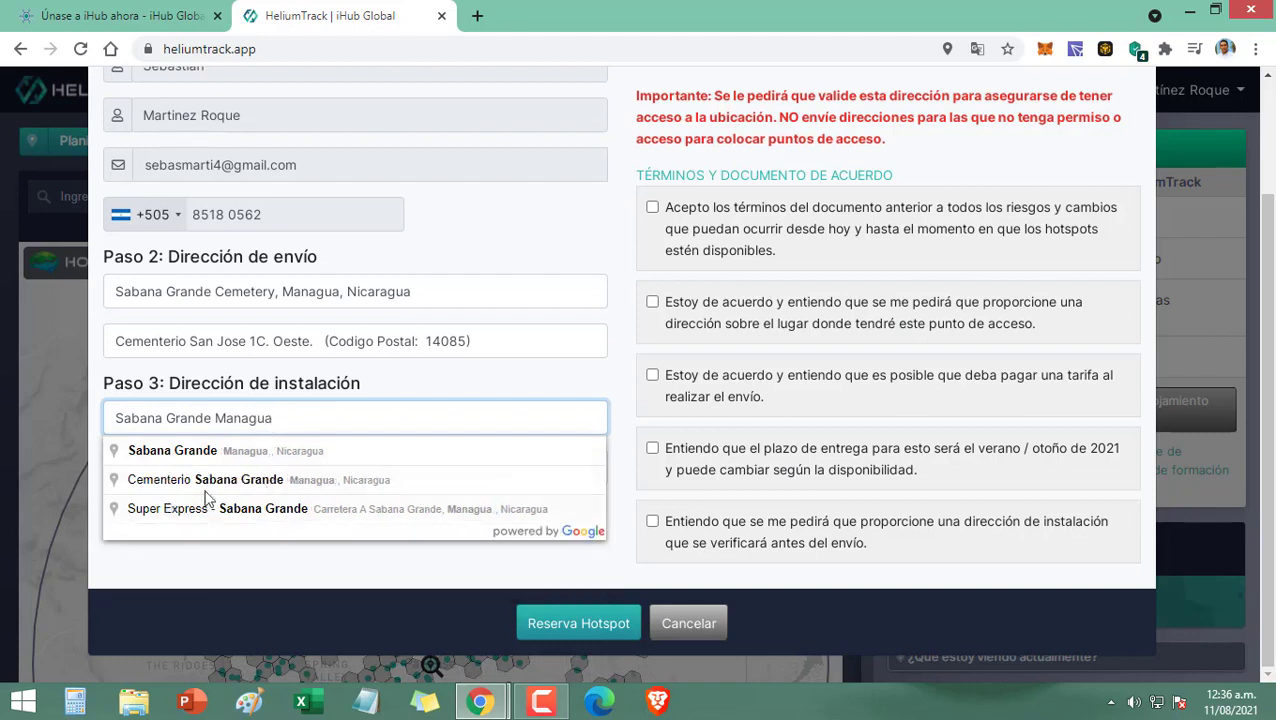
{"action": "left_click", "coordinate": [350, 486]}
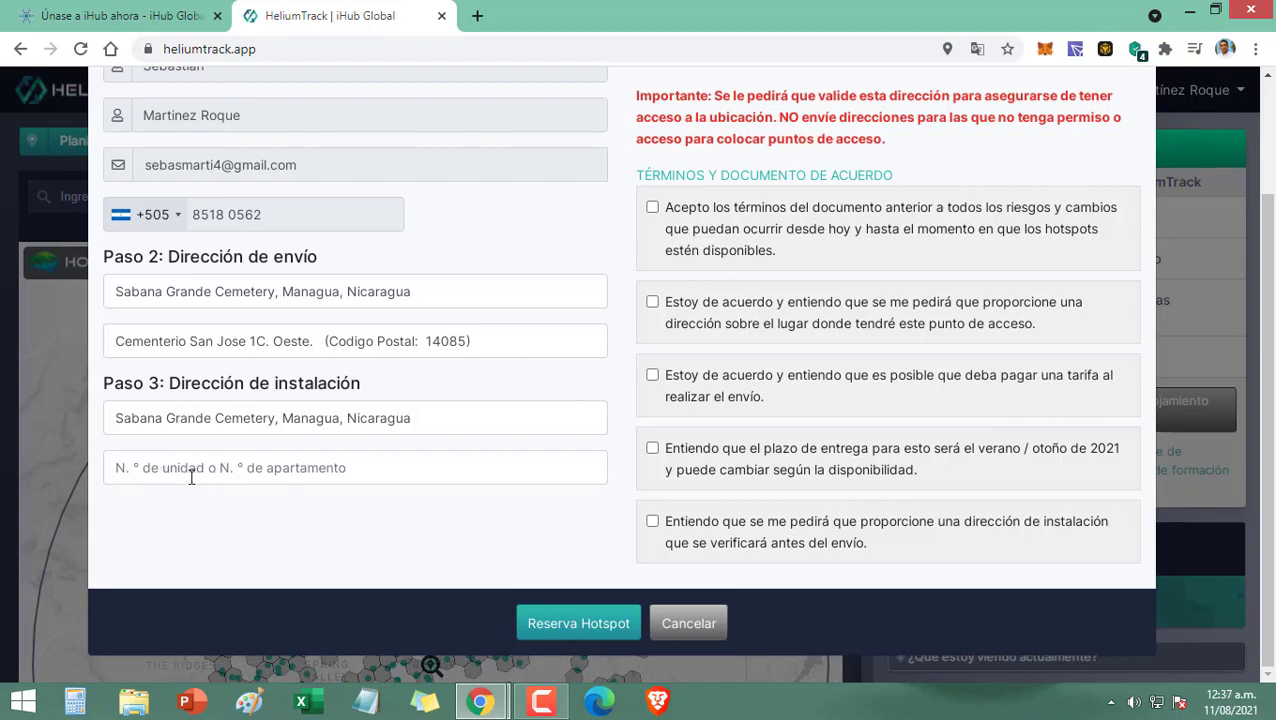
Step: Copy the shipping address's second line into the installation address's unit field
{"action": "left_click", "coordinate": [206, 470]}
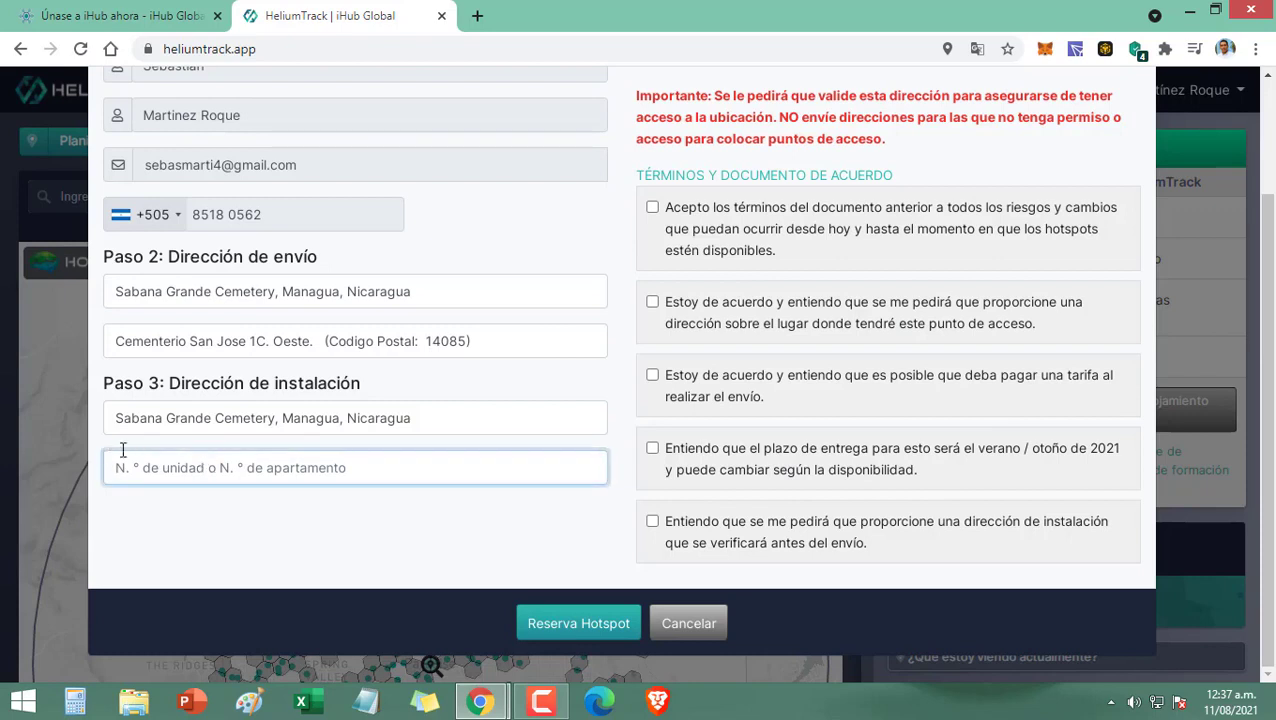
{"action": "left_click_drag", "start_coordinate": [470, 341], "coordinate": [121, 348]}
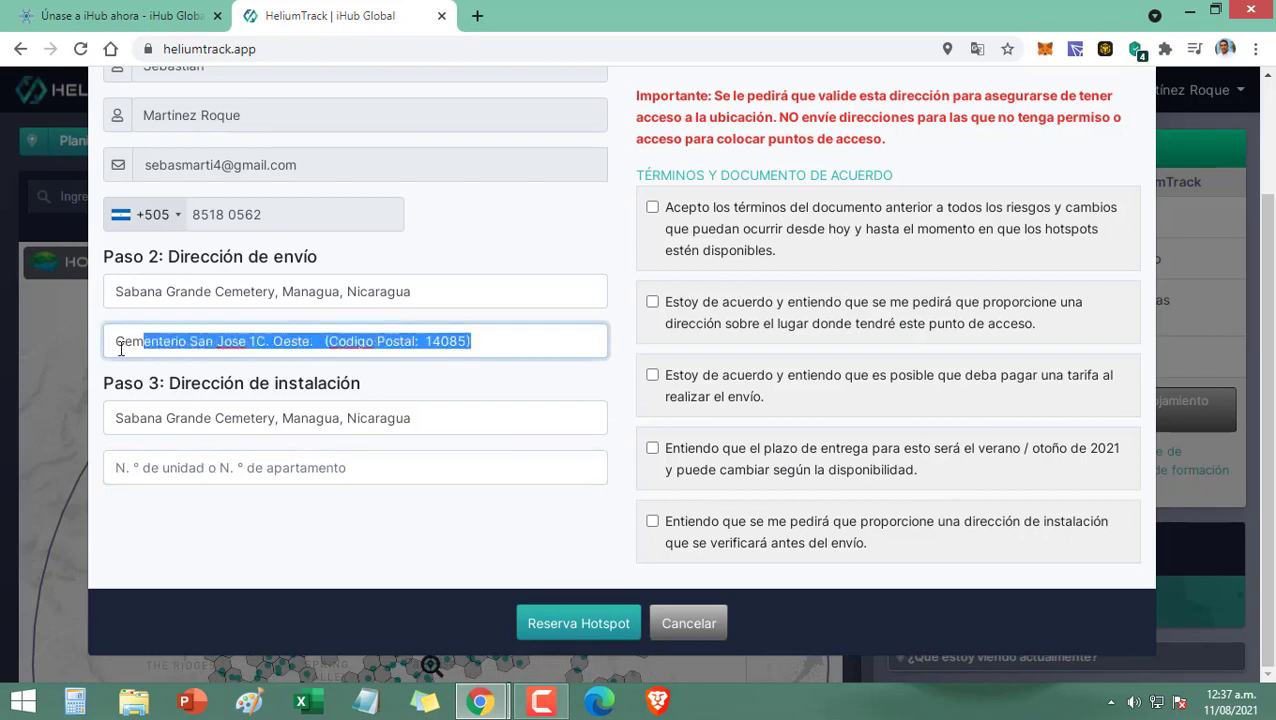
{"action": "right_click", "coordinate": [193, 338]}
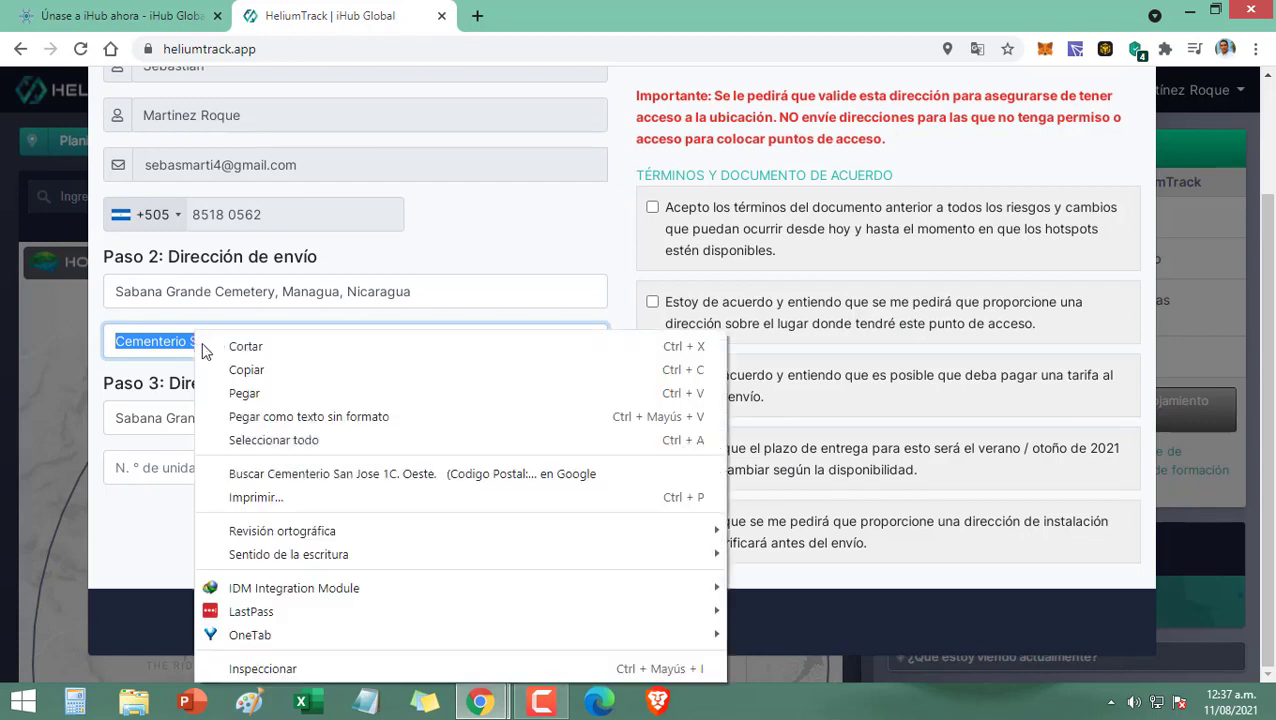
{"action": "left_click", "coordinate": [240, 372]}
{"action": "left_click", "coordinate": [186, 465]}
{"action": "right_click", "coordinate": [186, 465]}
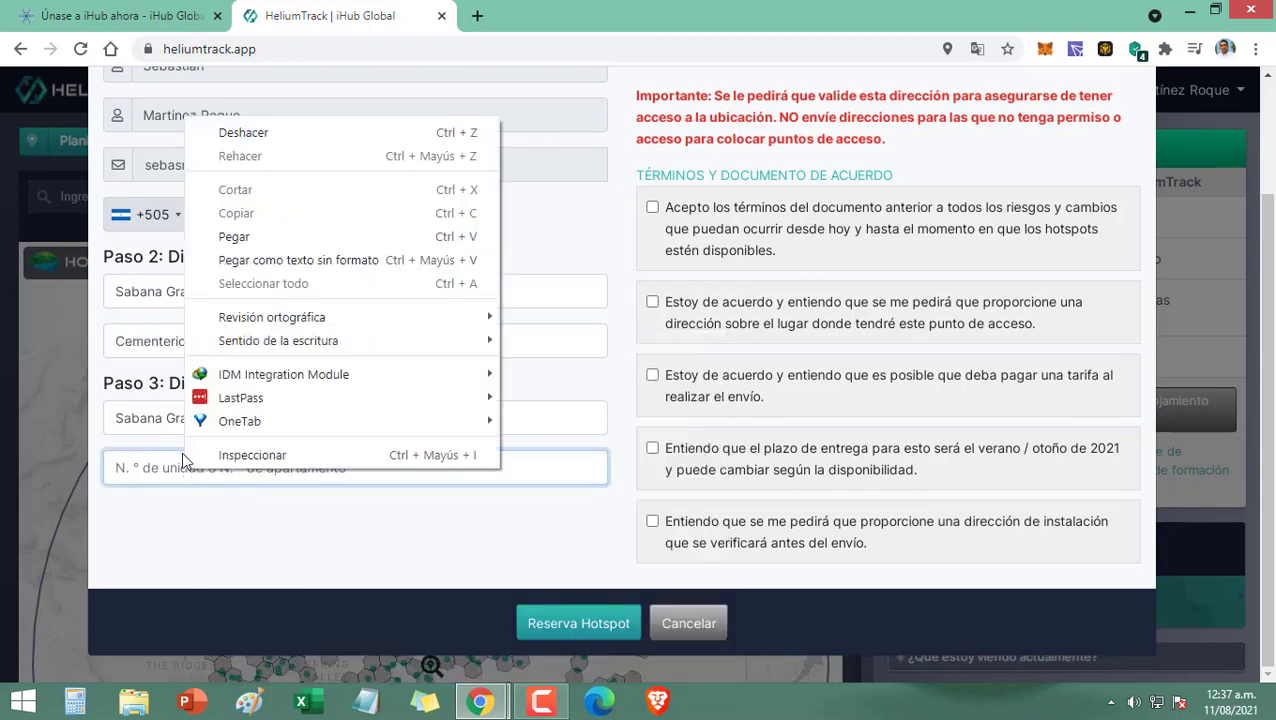
{"action": "left_click", "coordinate": [232, 240]}
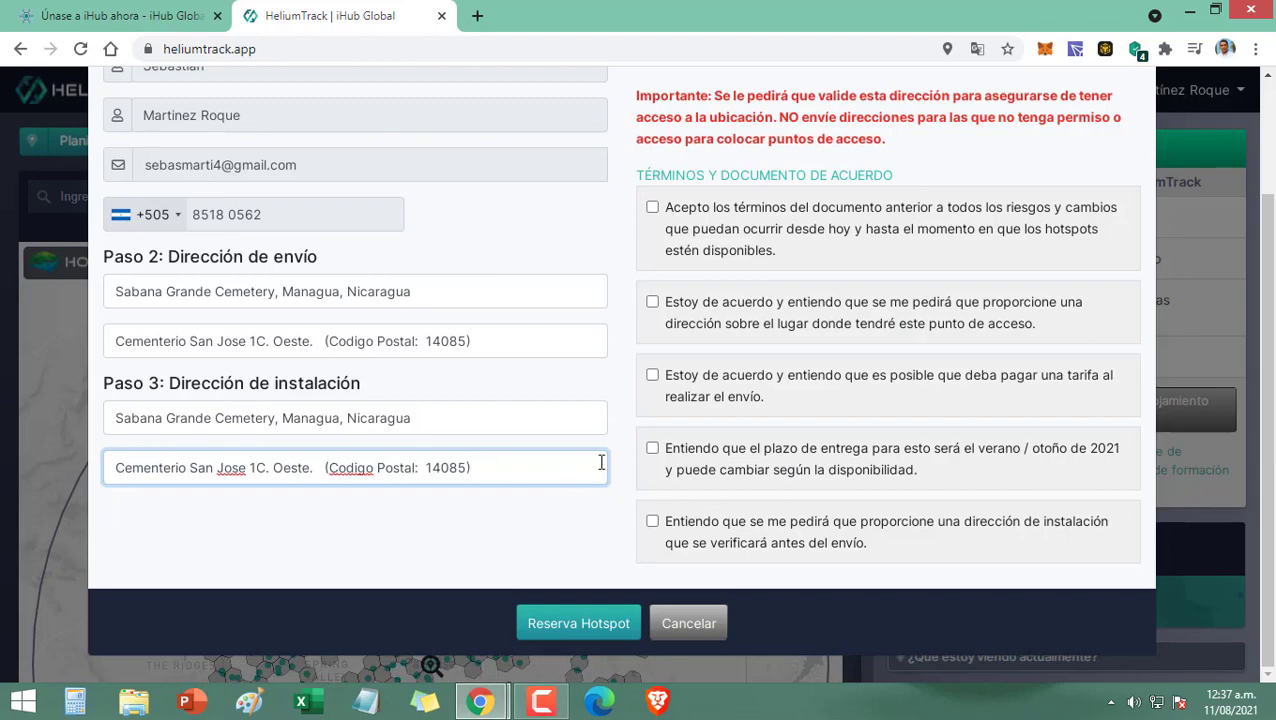
{"action": "scroll", "coordinate": [600, 464], "scroll_direction": "up", "scroll_amount": 2}
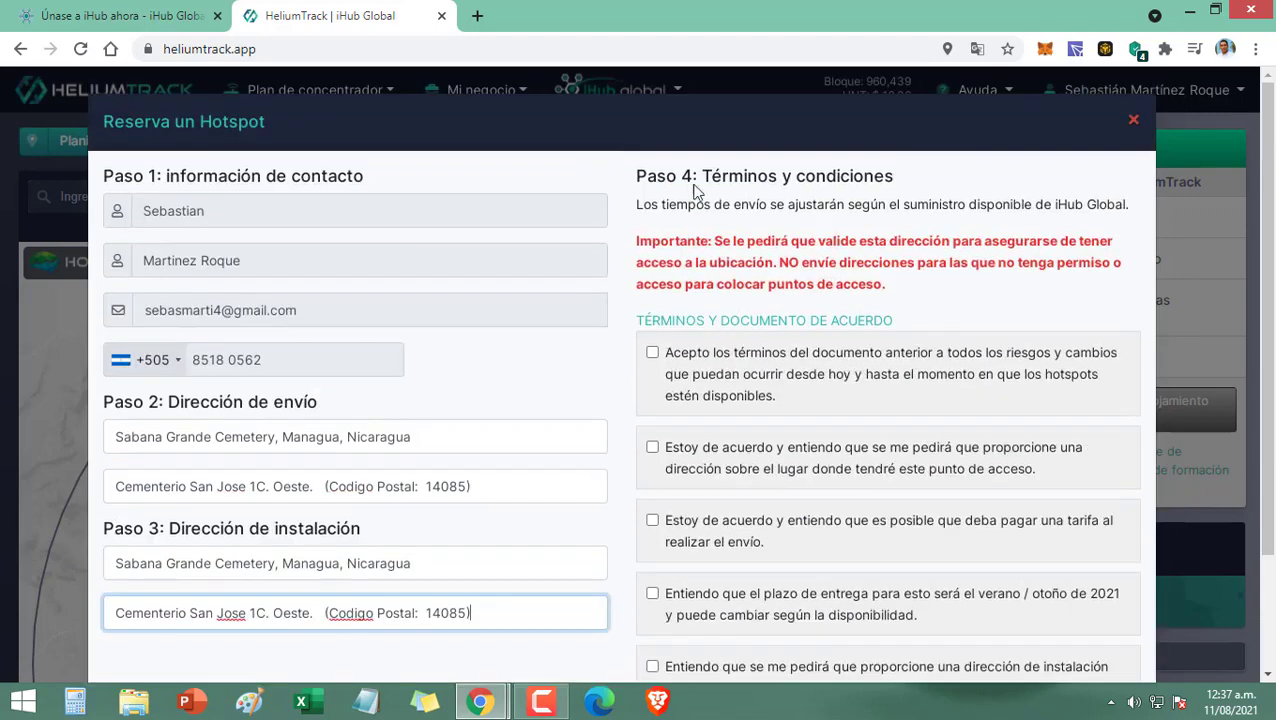
Step: Tick all five reservation terms checkboxes and submit with Reserva Hotspot
{"action": "left_click", "coordinate": [652, 353]}
{"action": "left_click", "coordinate": [652, 447]}
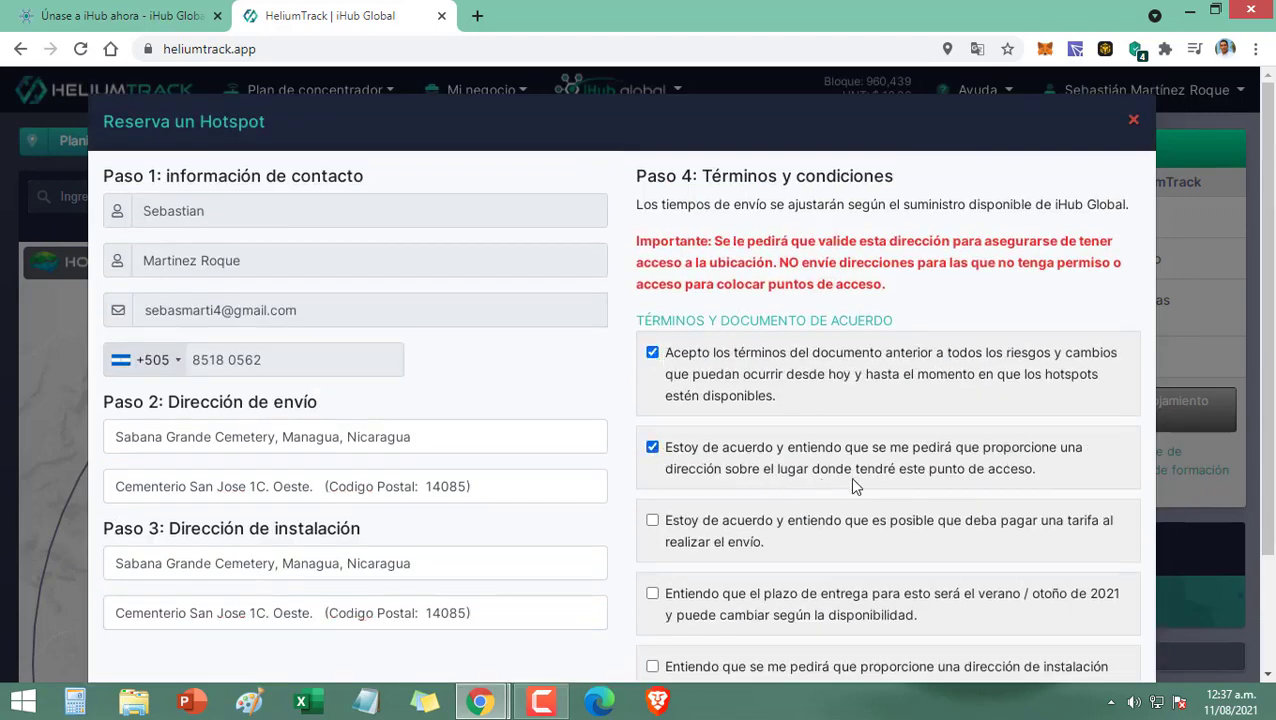
{"action": "left_click", "coordinate": [653, 522]}
{"action": "left_click", "coordinate": [652, 593]}
{"action": "scroll", "coordinate": [652, 595], "scroll_direction": "down", "scroll_amount": 2}
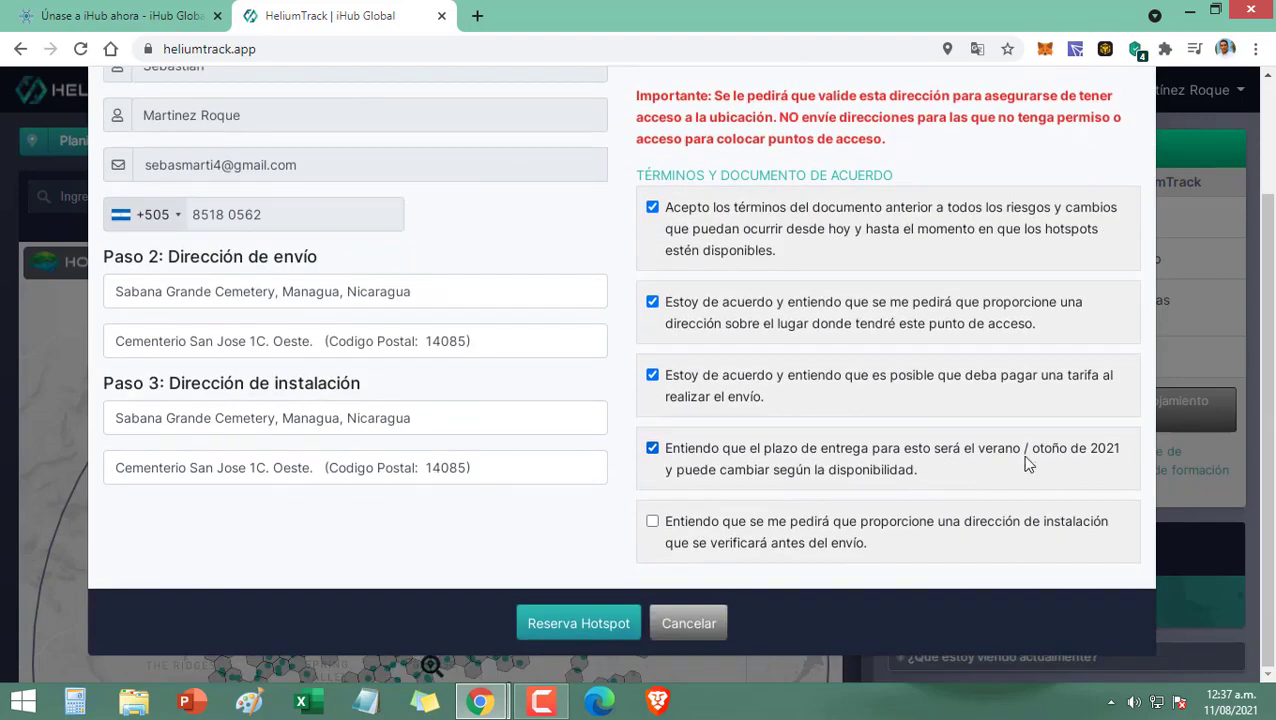
{"action": "left_click", "coordinate": [727, 524]}
{"action": "left_click", "coordinate": [600, 626]}
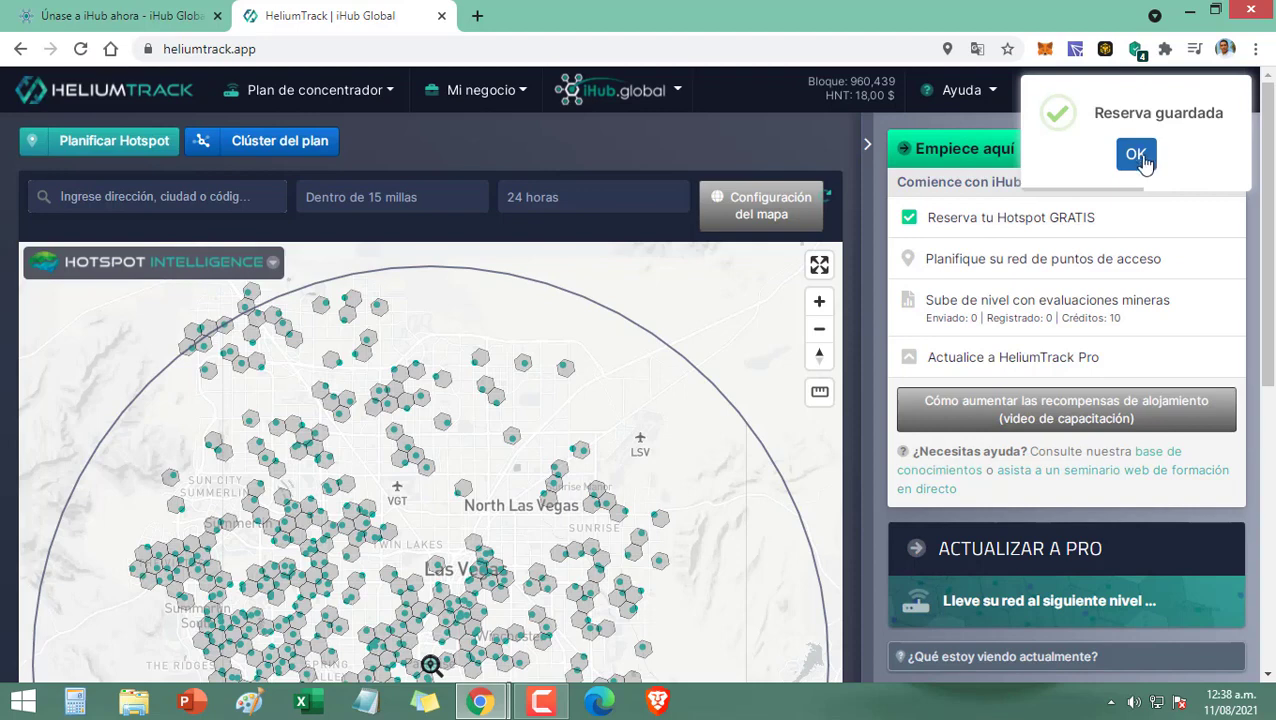
Step: Close the Reserva guardada popup and confirm 'Reserva tu Hotspot GRATIS' is ticked on the Empiece aquí checklist
{"action": "left_click", "coordinate": [1137, 155]}
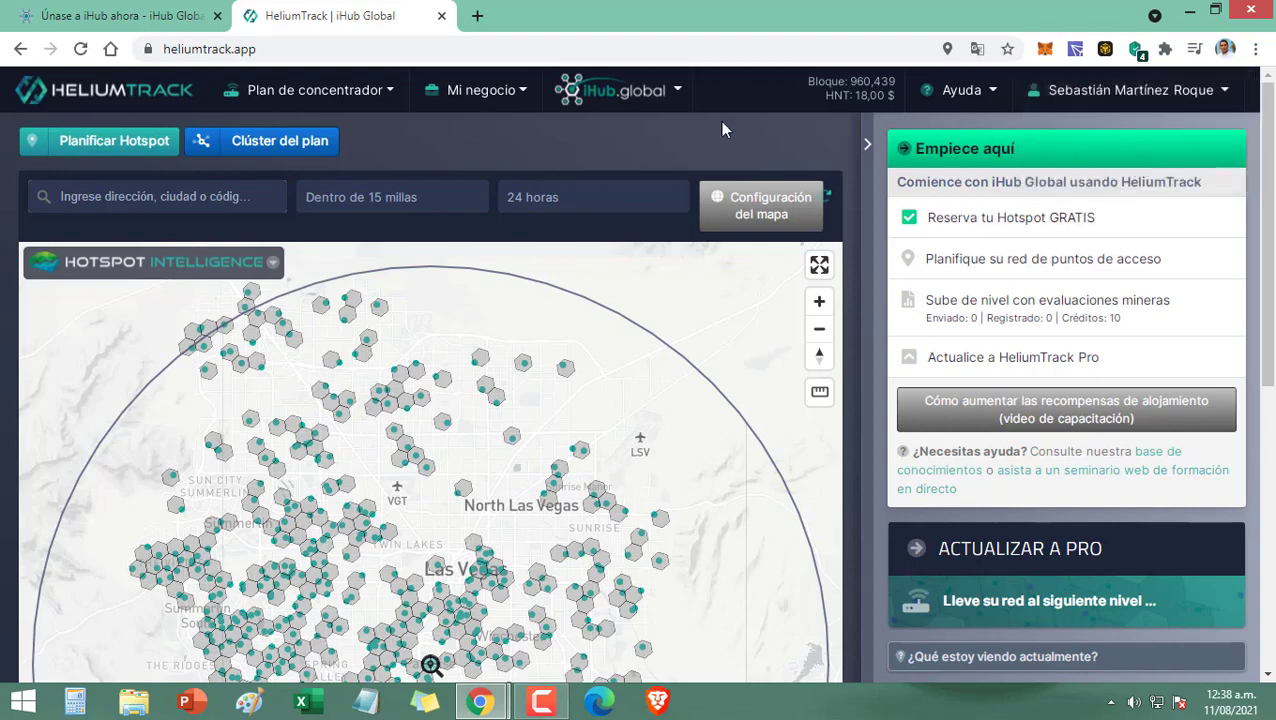
{"action": "mouse_move", "coordinate": [960, 222]}
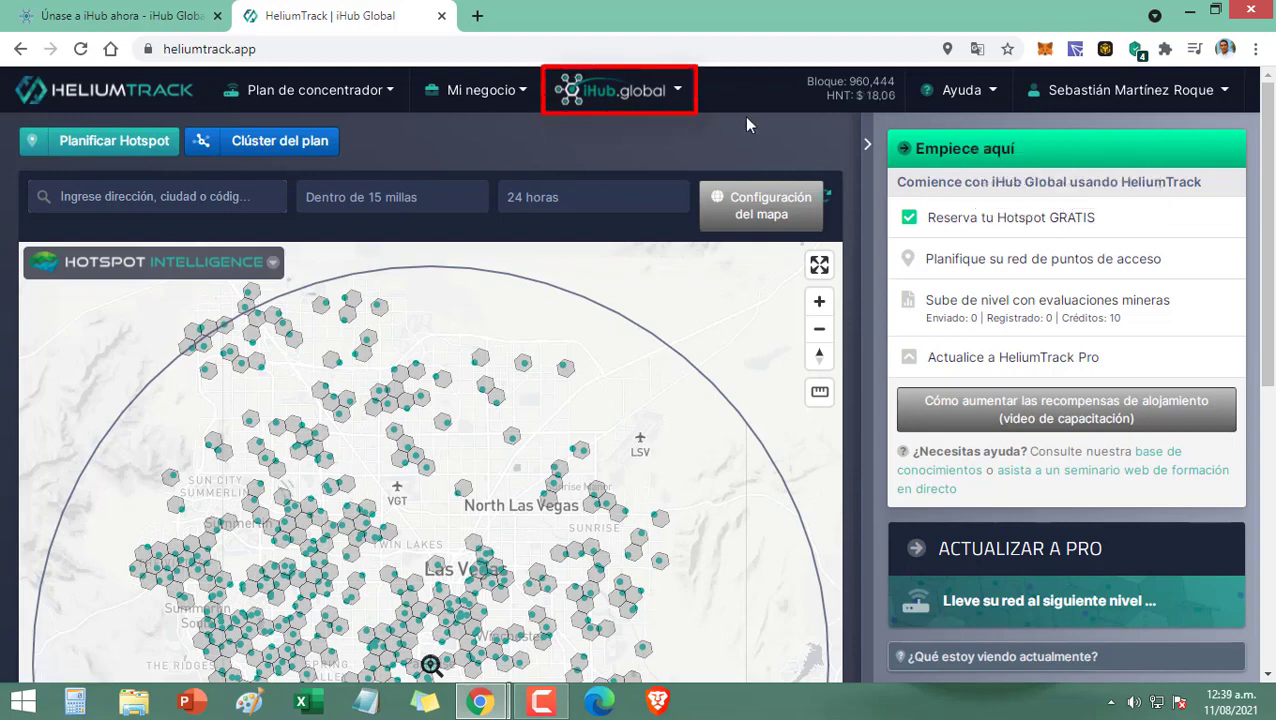
Step: Open Backoffice de iHub from the iHub.global menu in a new tab and switch to it
{"action": "left_click", "coordinate": [652, 95]}
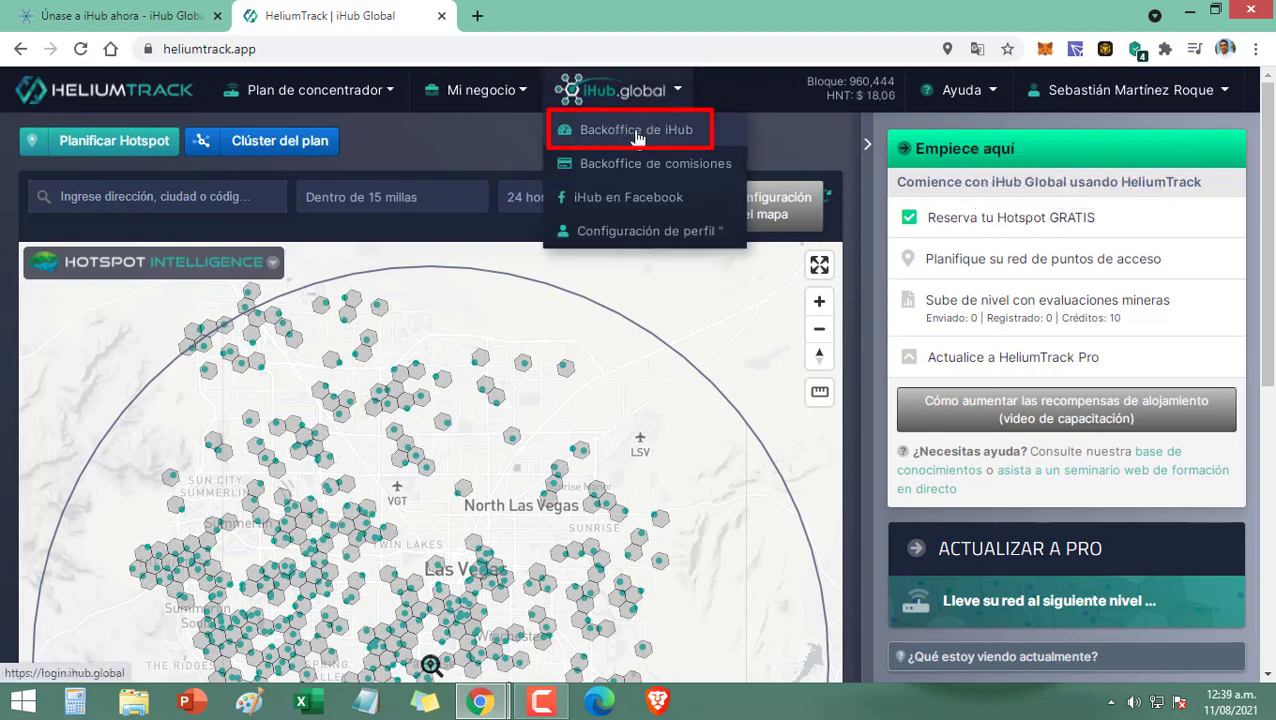
{"action": "right_click", "coordinate": [636, 132]}
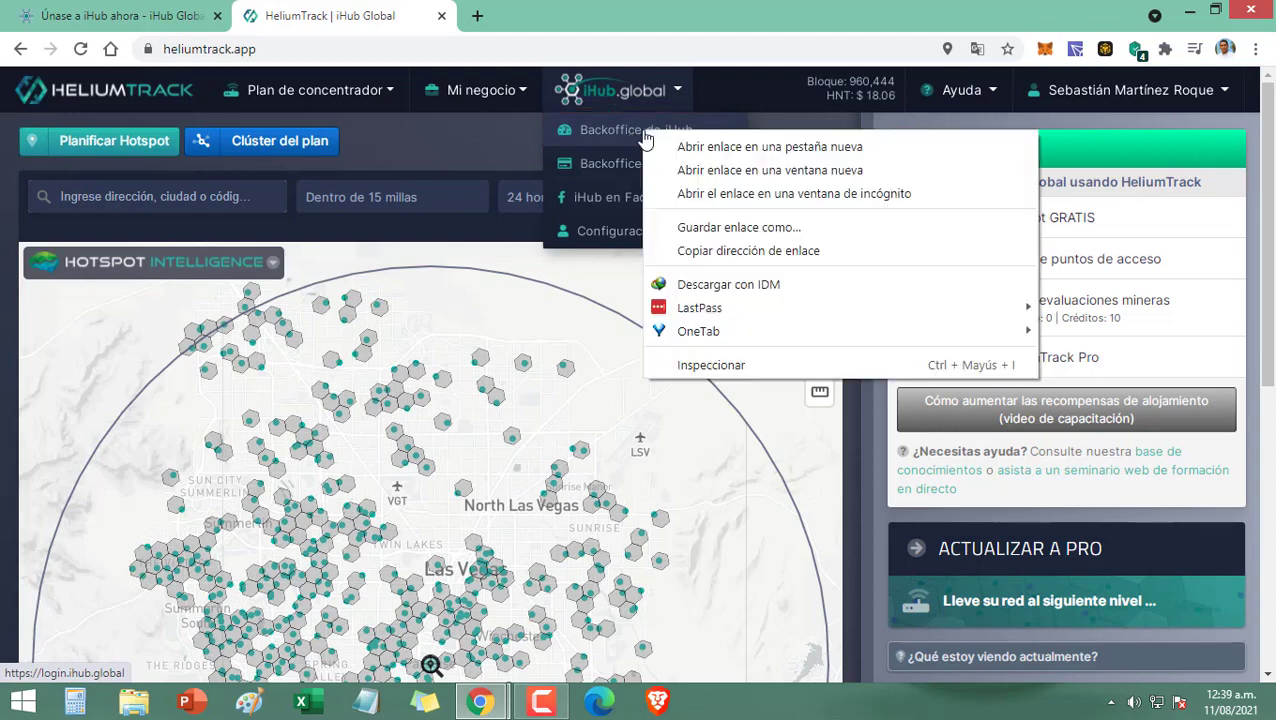
{"action": "left_click", "coordinate": [675, 148]}
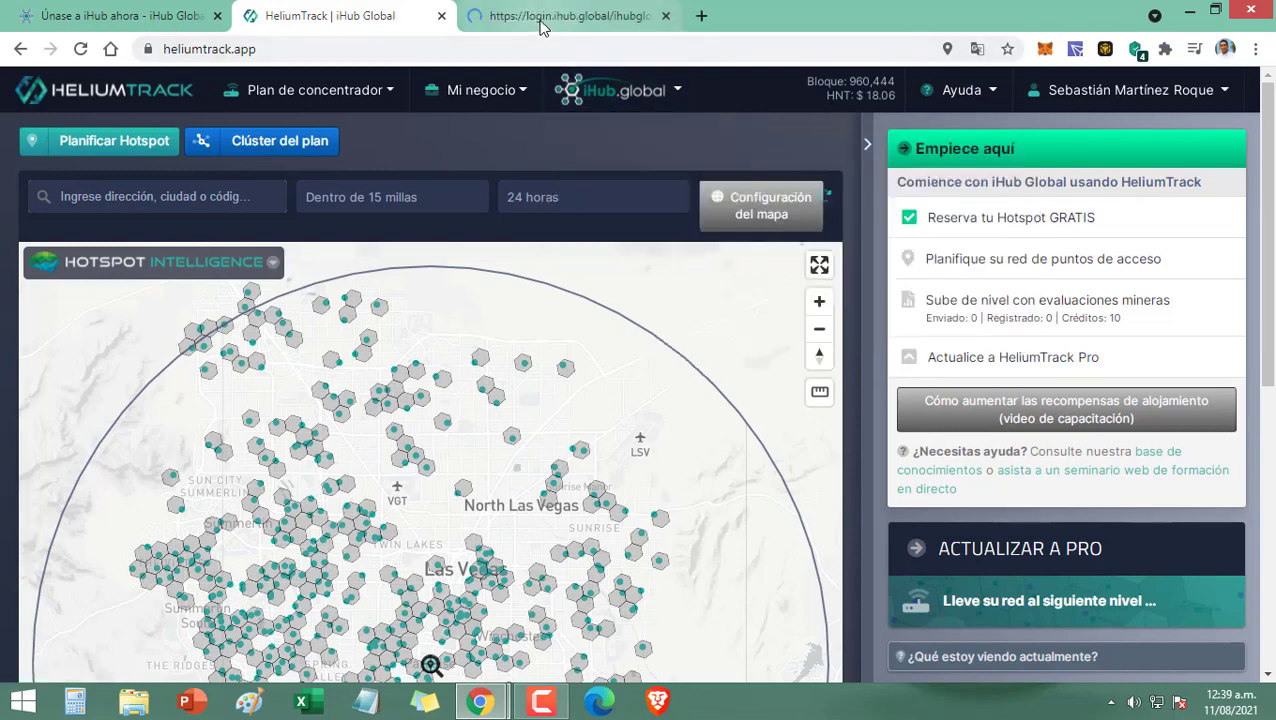
{"action": "left_click", "coordinate": [541, 22]}
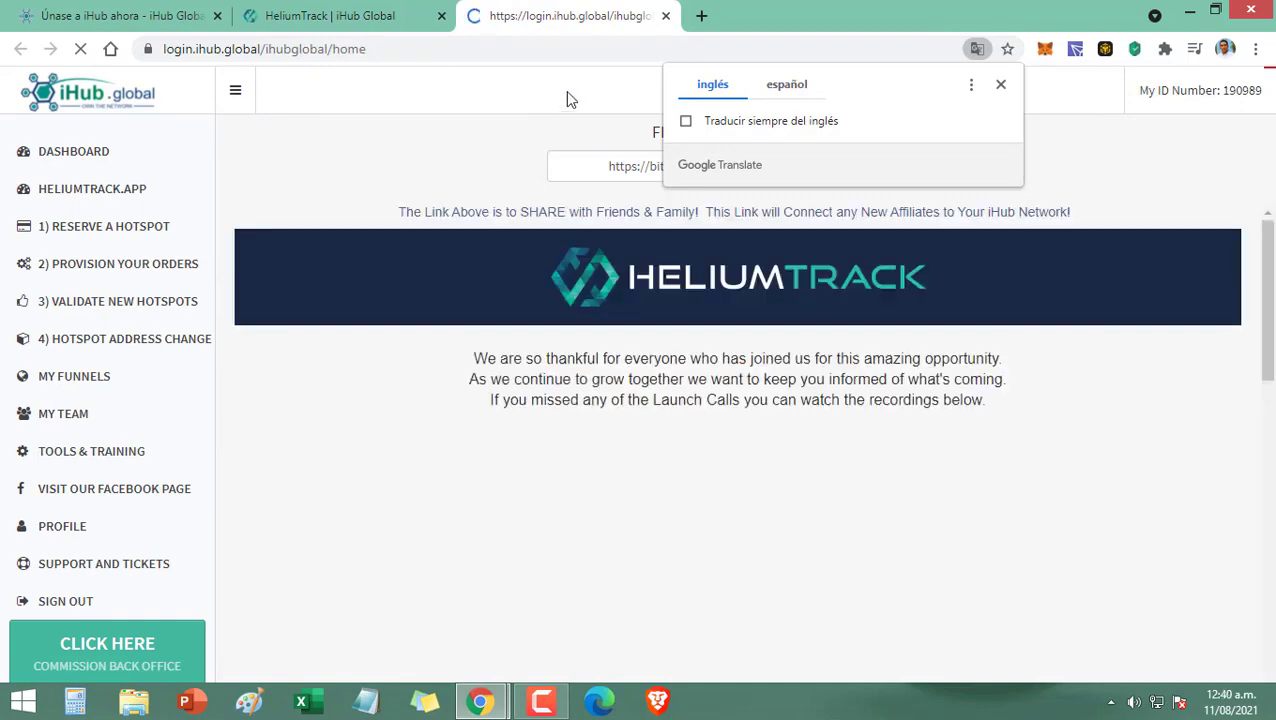
Step: Translate the back office to Spanish and back to English, then open the FREE Affiliate Sign-up Page link
{"action": "left_click", "coordinate": [804, 88]}
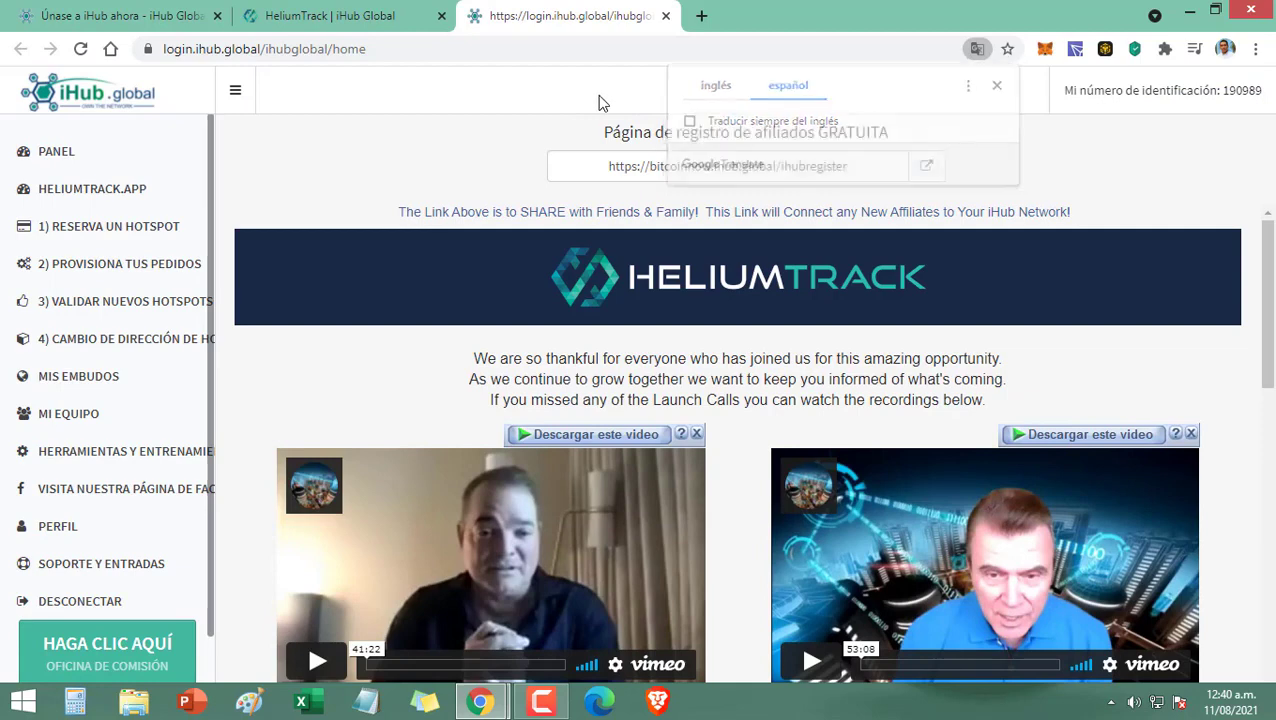
{"action": "left_click_drag", "start_coordinate": [597, 132], "coordinate": [897, 134]}
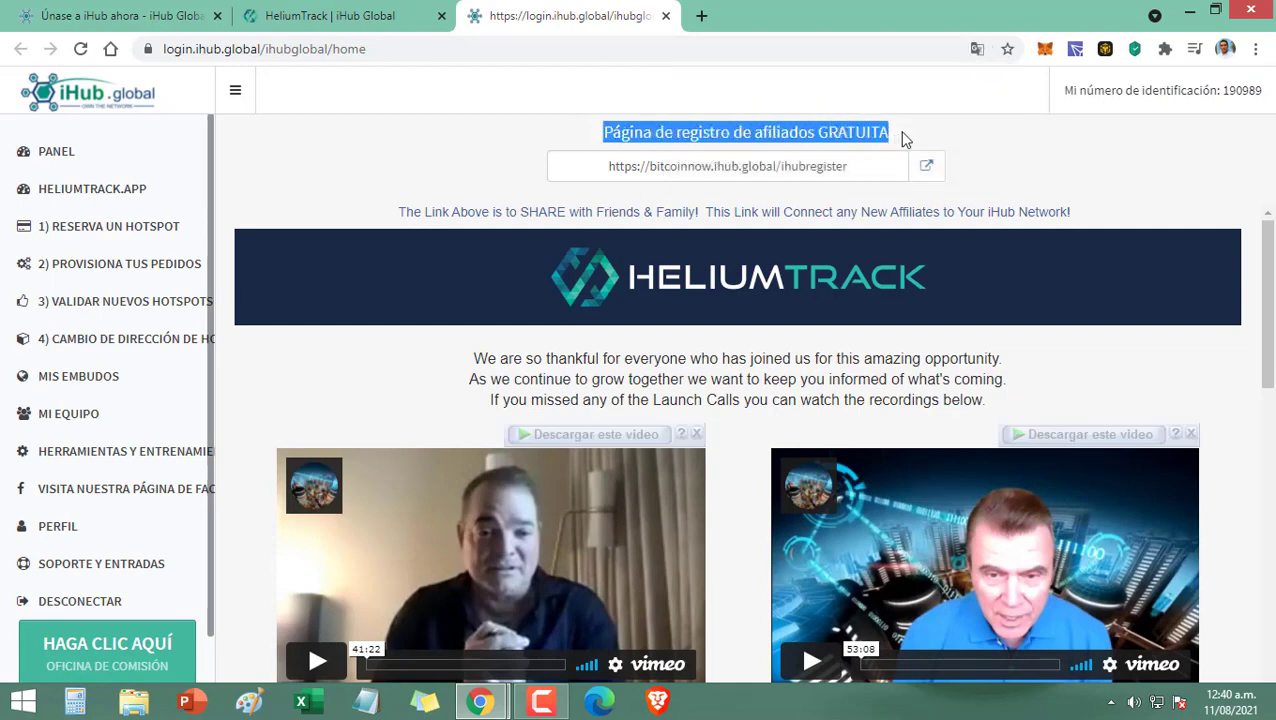
{"action": "left_click", "coordinate": [902, 134]}
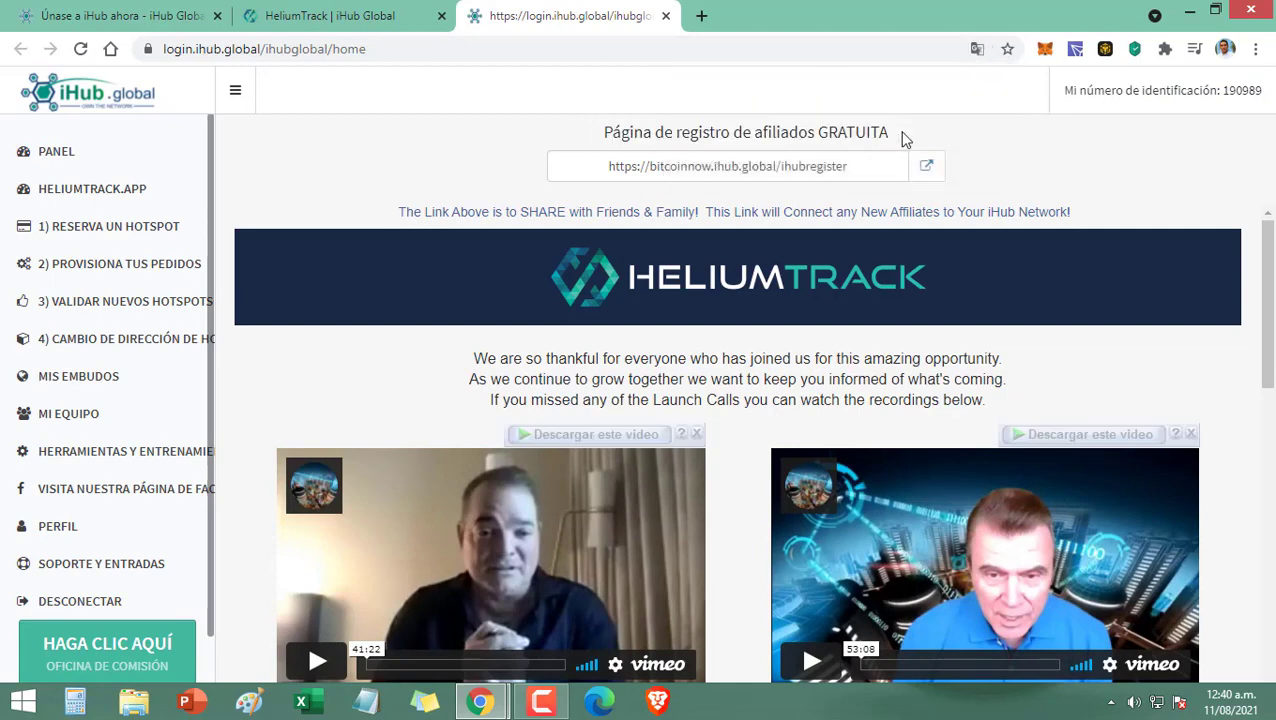
{"action": "left_click", "coordinate": [979, 52]}
{"action": "left_click", "coordinate": [712, 83]}
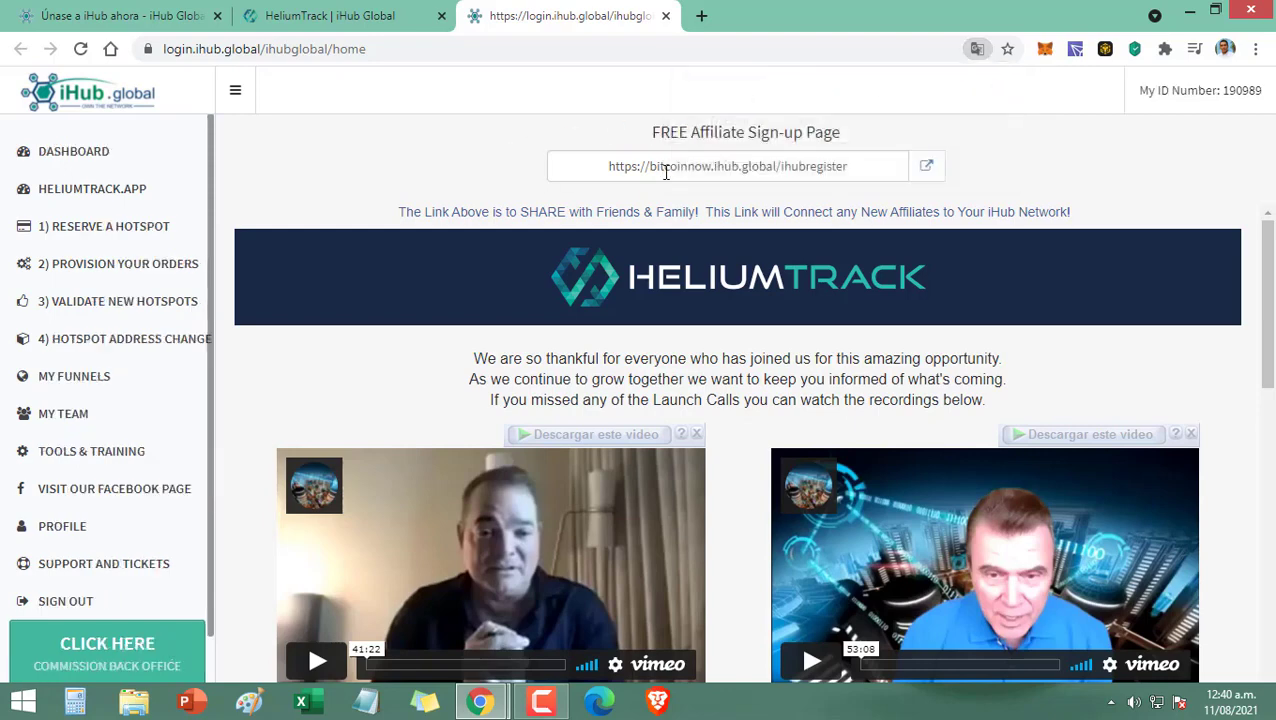
{"action": "left_click", "coordinate": [926, 166]}
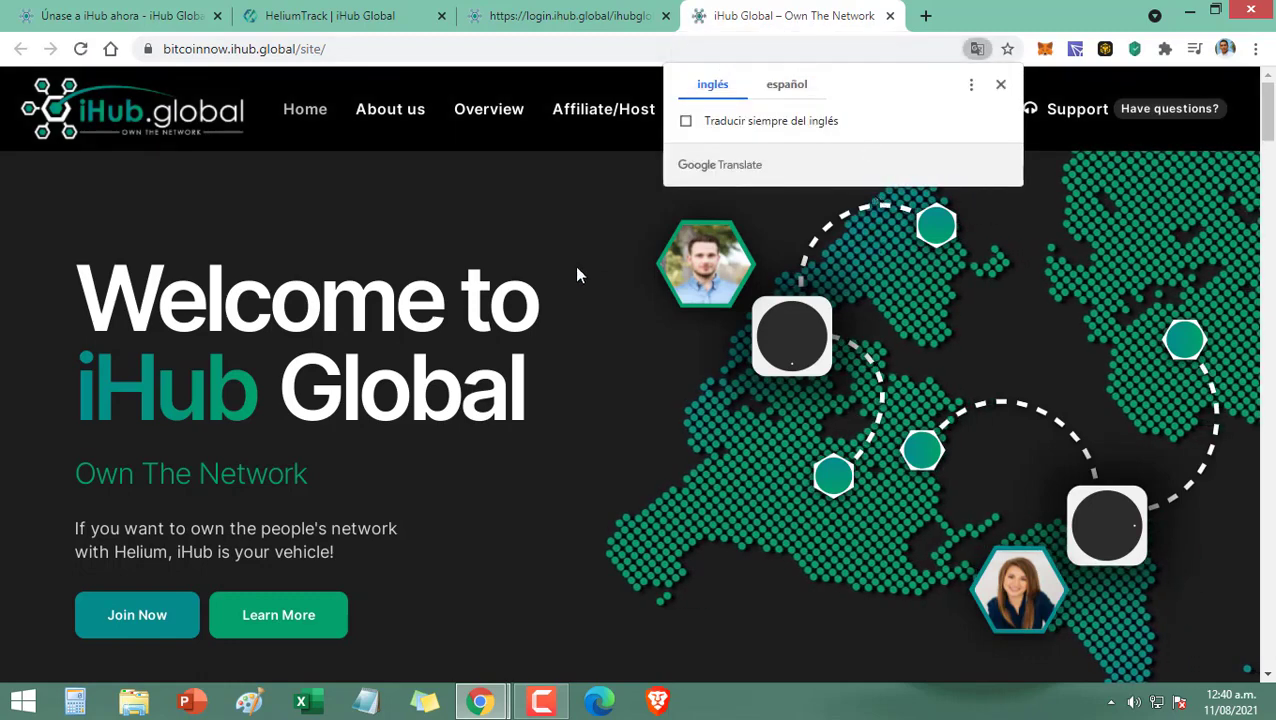
{"action": "left_click", "coordinate": [226, 48]}
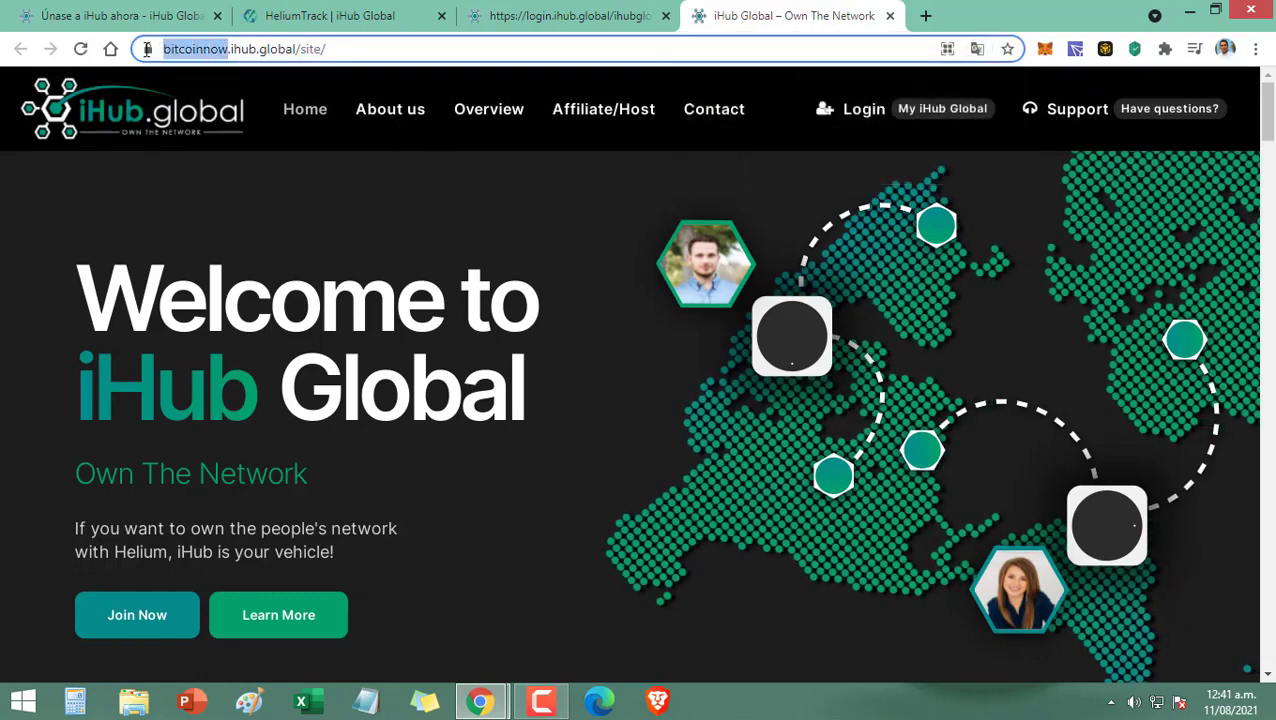
{"action": "double_click", "coordinate": [210, 49]}
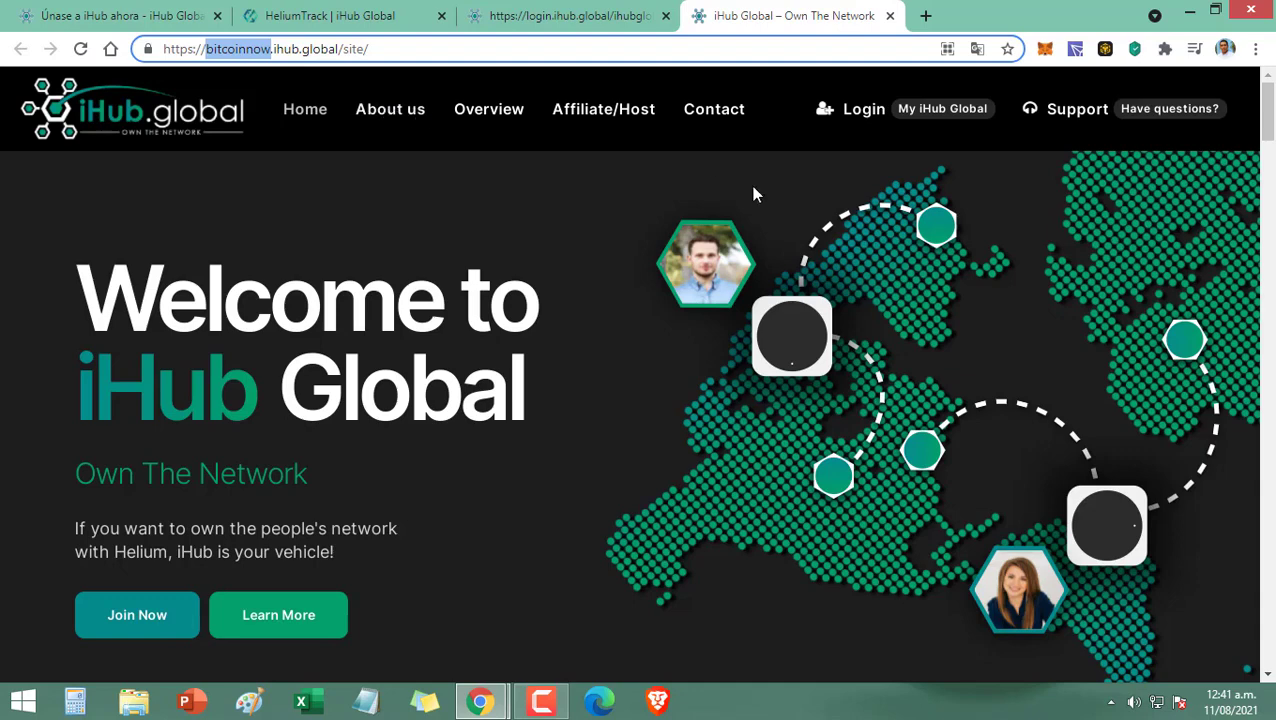
{"action": "middle_click", "coordinate": [787, 14]}
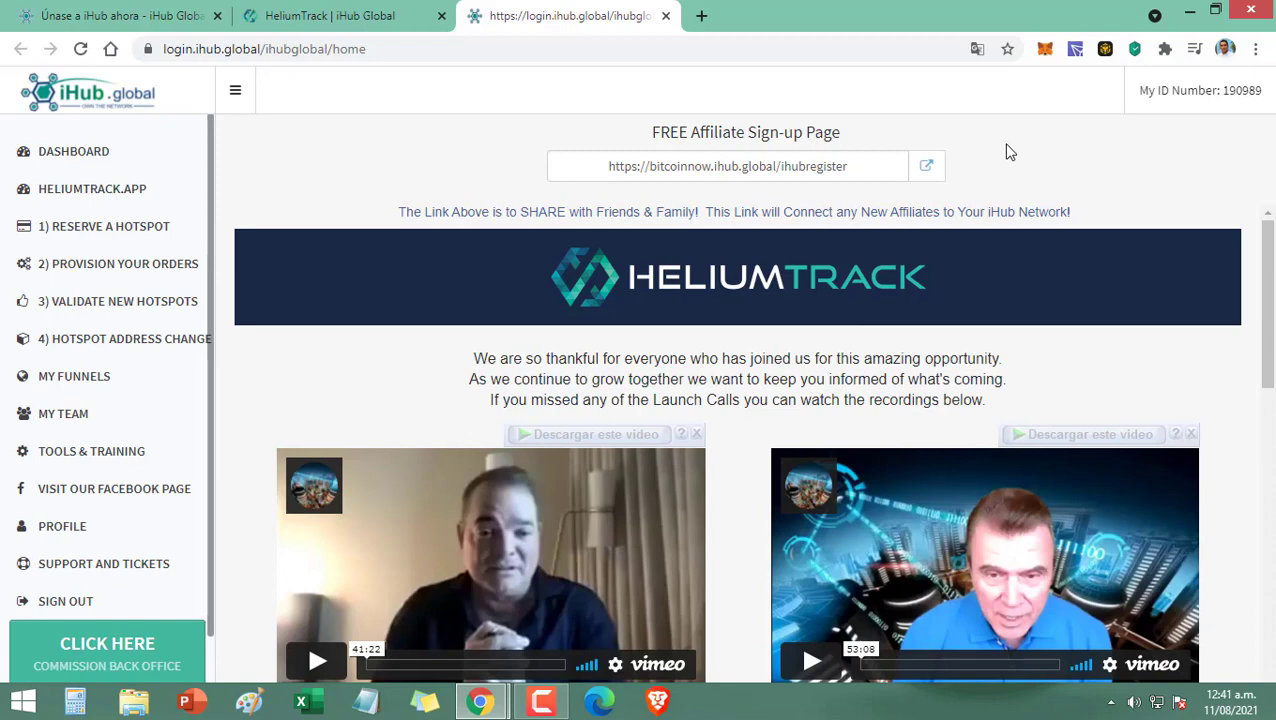
{"action": "left_click", "coordinate": [926, 166]}
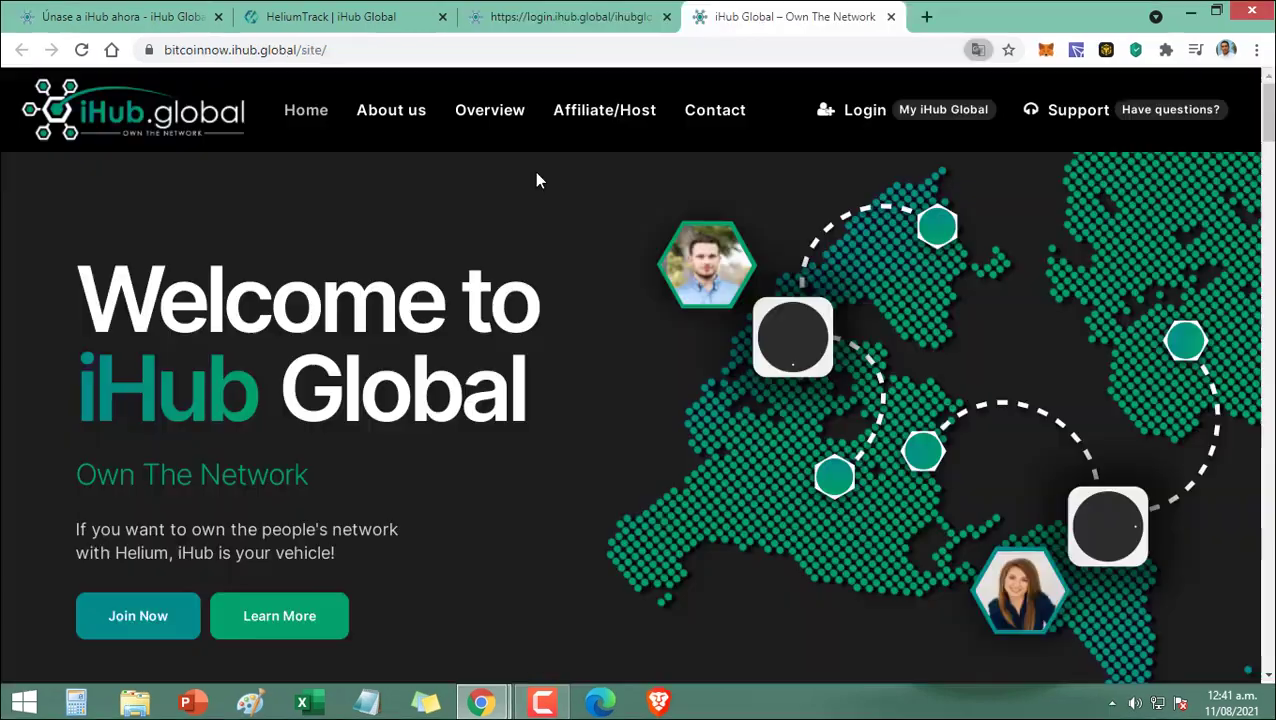